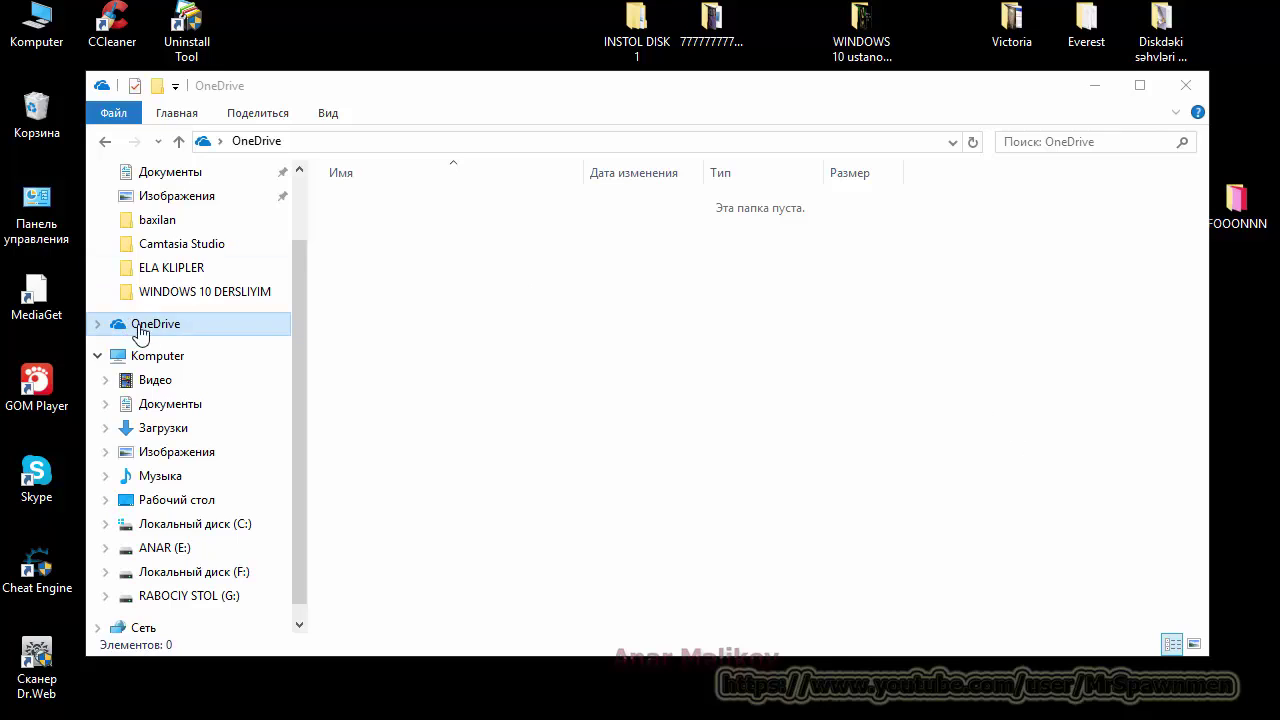
Step: Close the OneDrive window, reopen Komputer and open the OneDrive folder to begin sign-in
left_click(1185, 85)
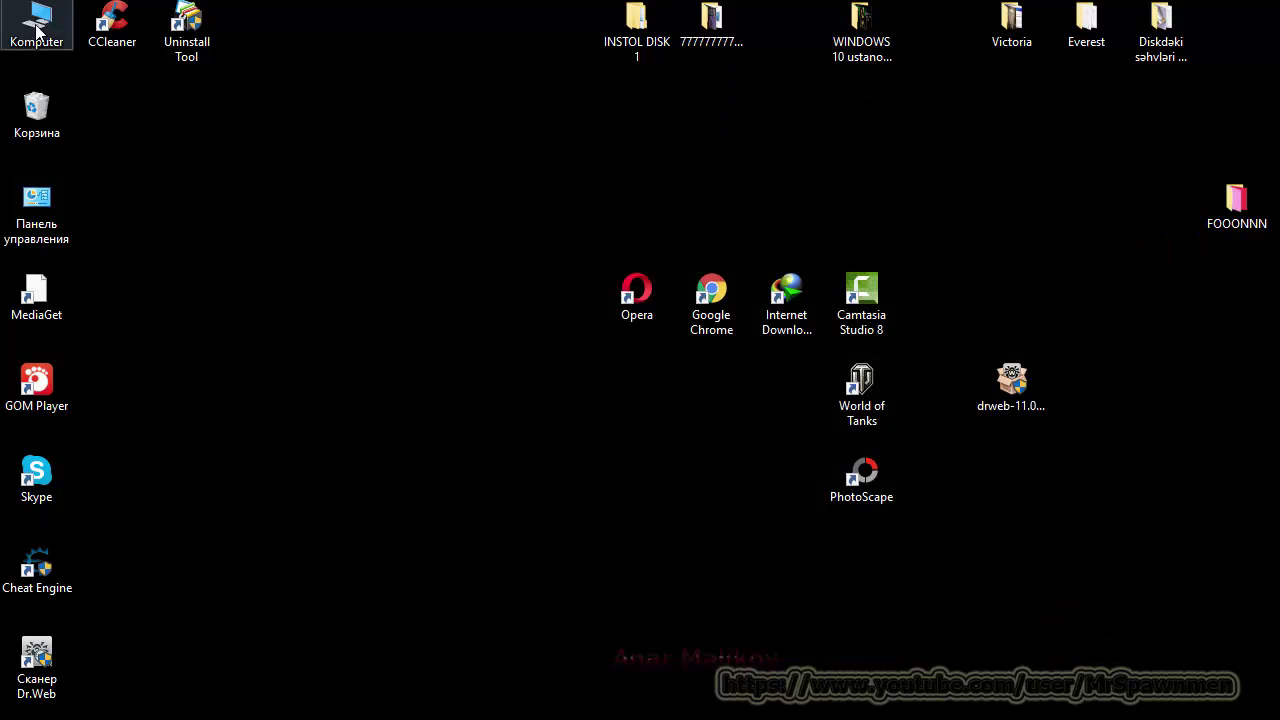
key("Return")
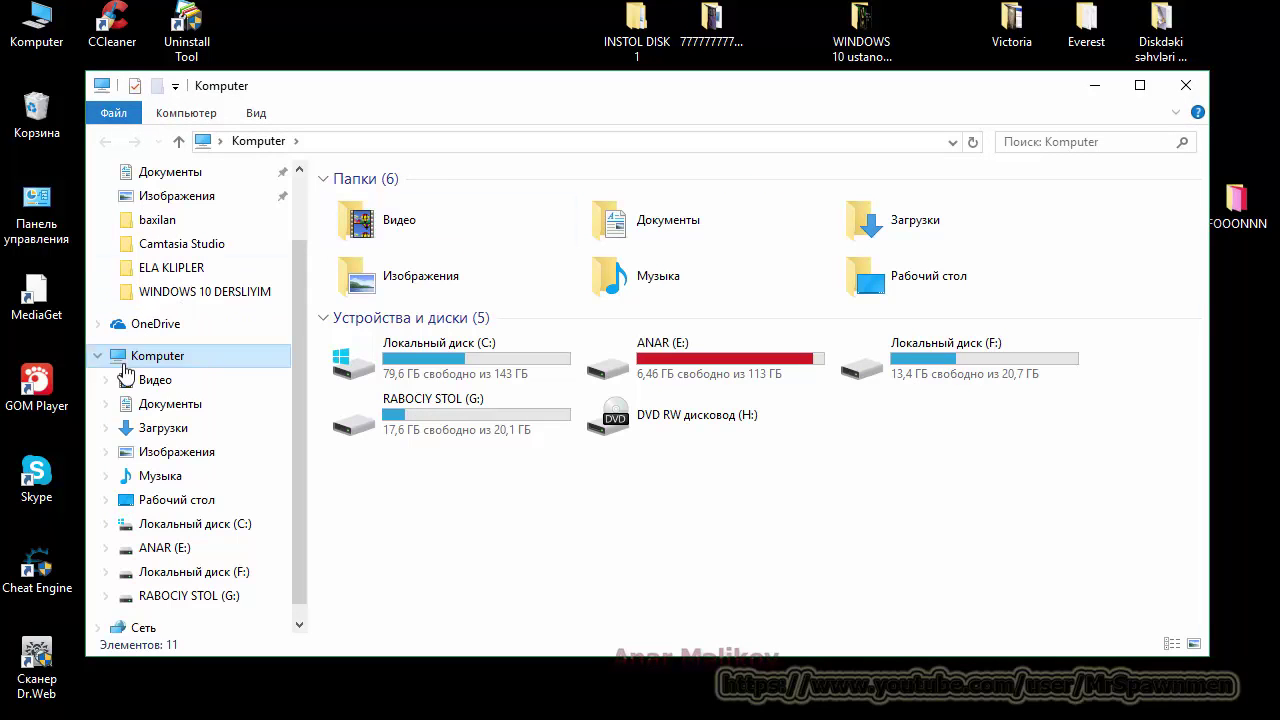
left_click(145, 323)
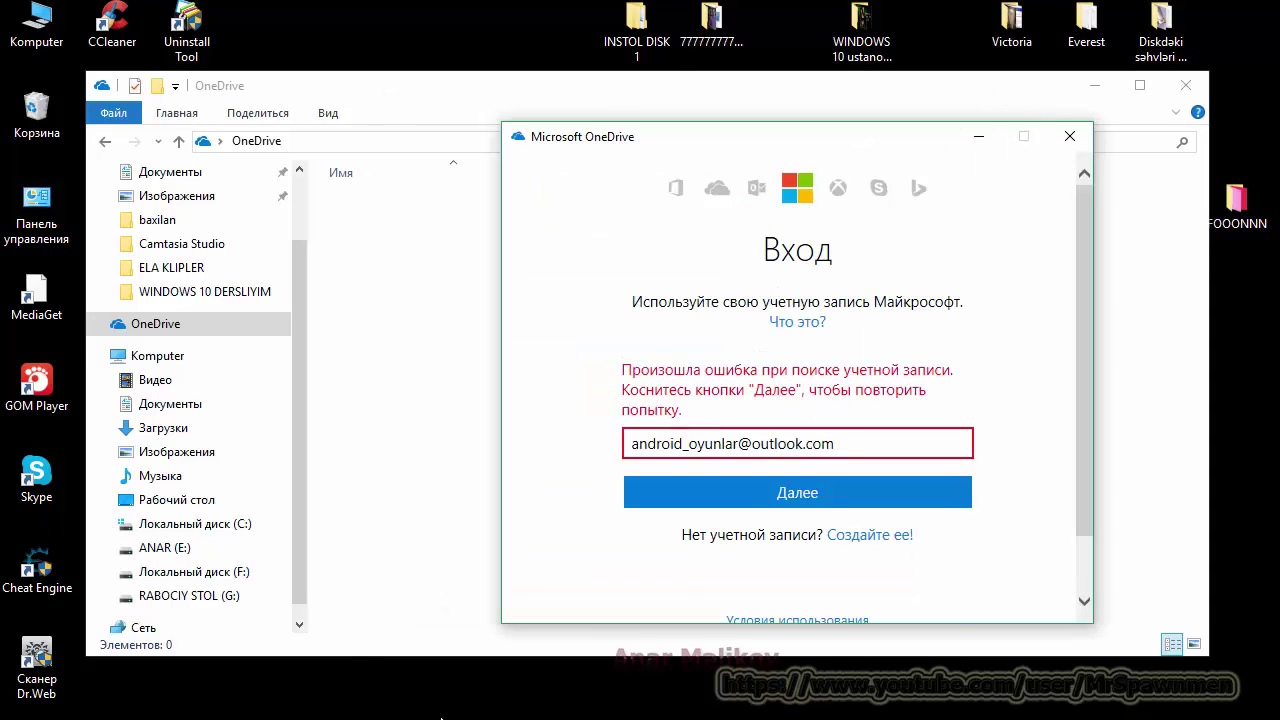
Step: Continue past the entered e-mail, enter the account password and complete OneDrive sign-in
left_click(788, 492)
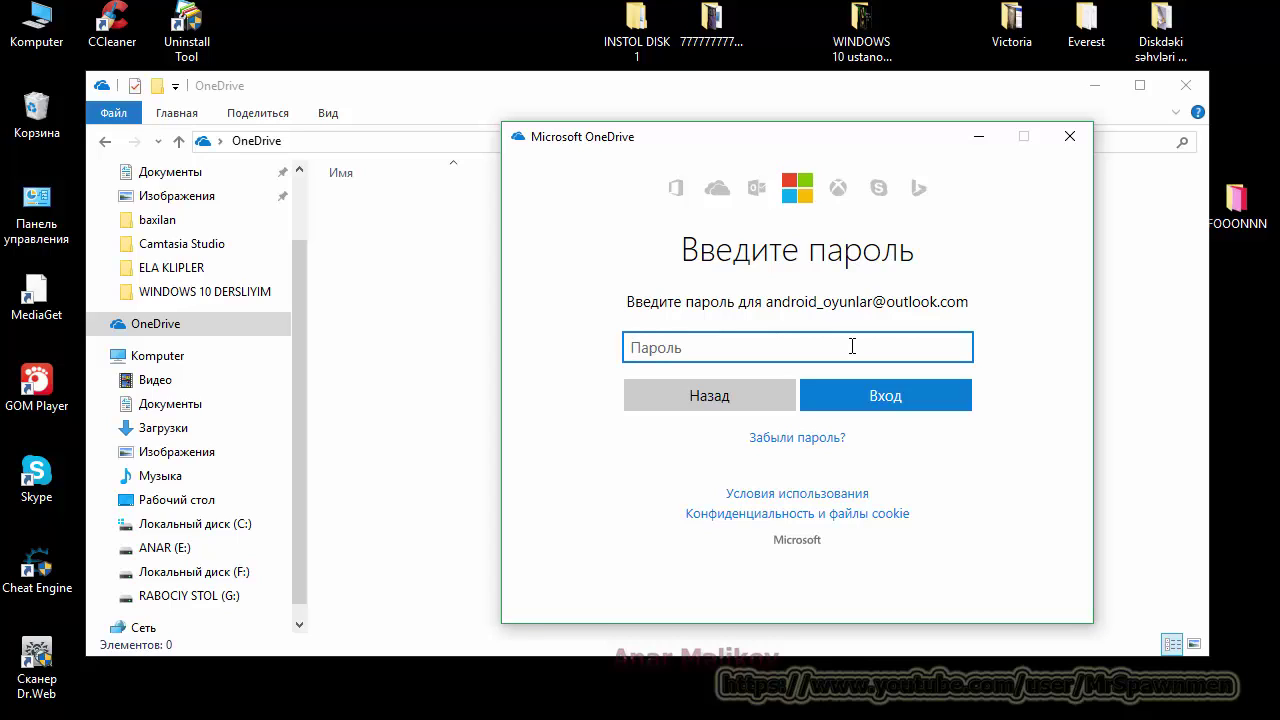
type("aaaaaaaa")
left_click(918, 408)
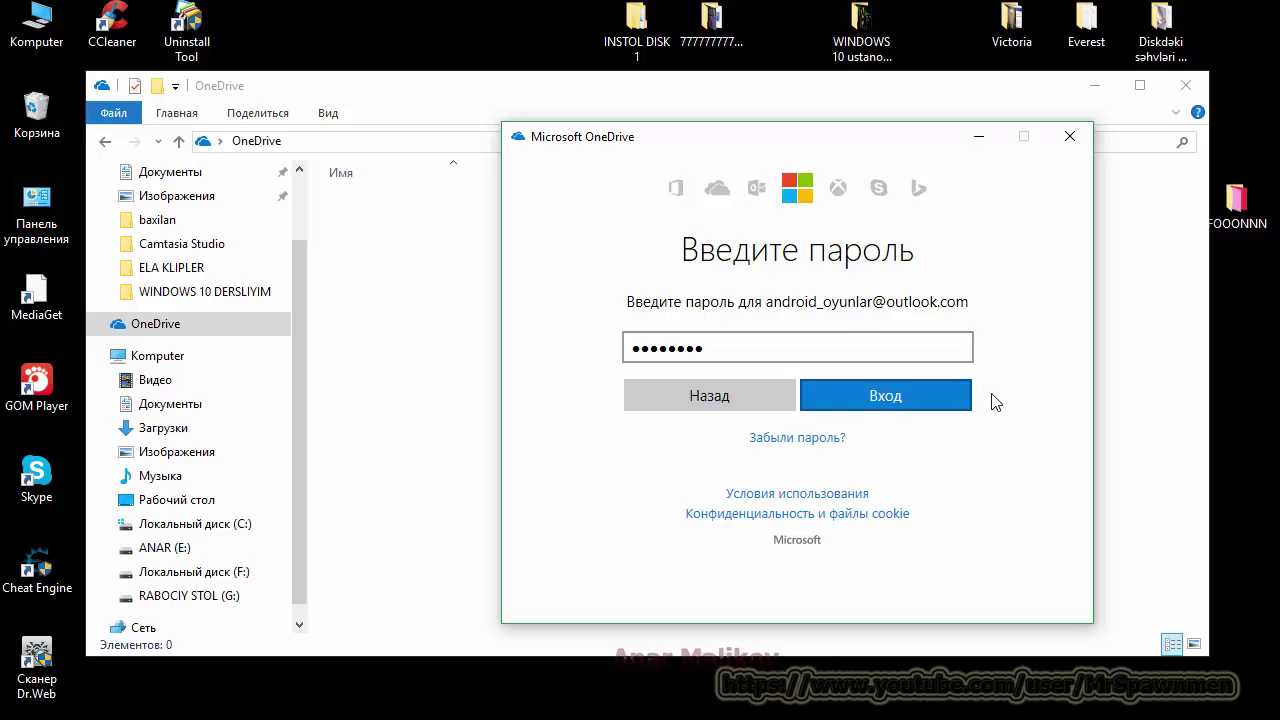
left_click(836, 398)
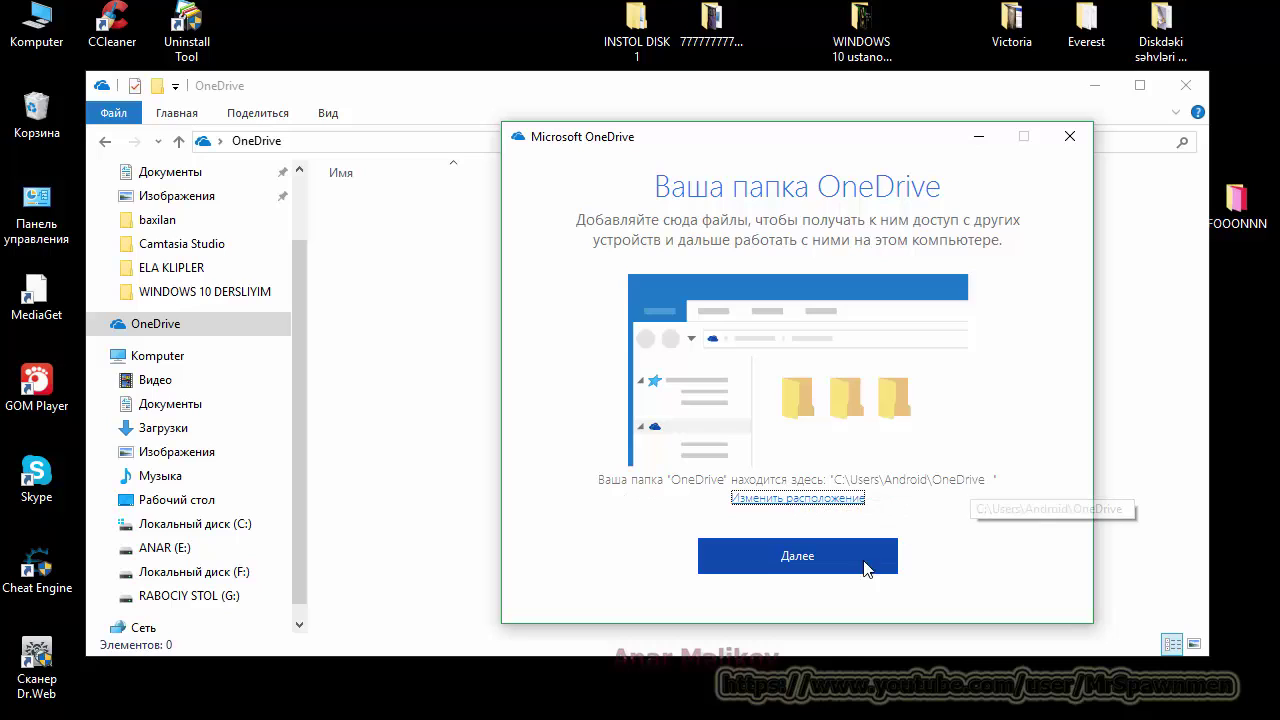
Step: Accept the default OneDrive folder location C:\Users\Android\OneDrive and continue setup
key("Tab")
key("Return")
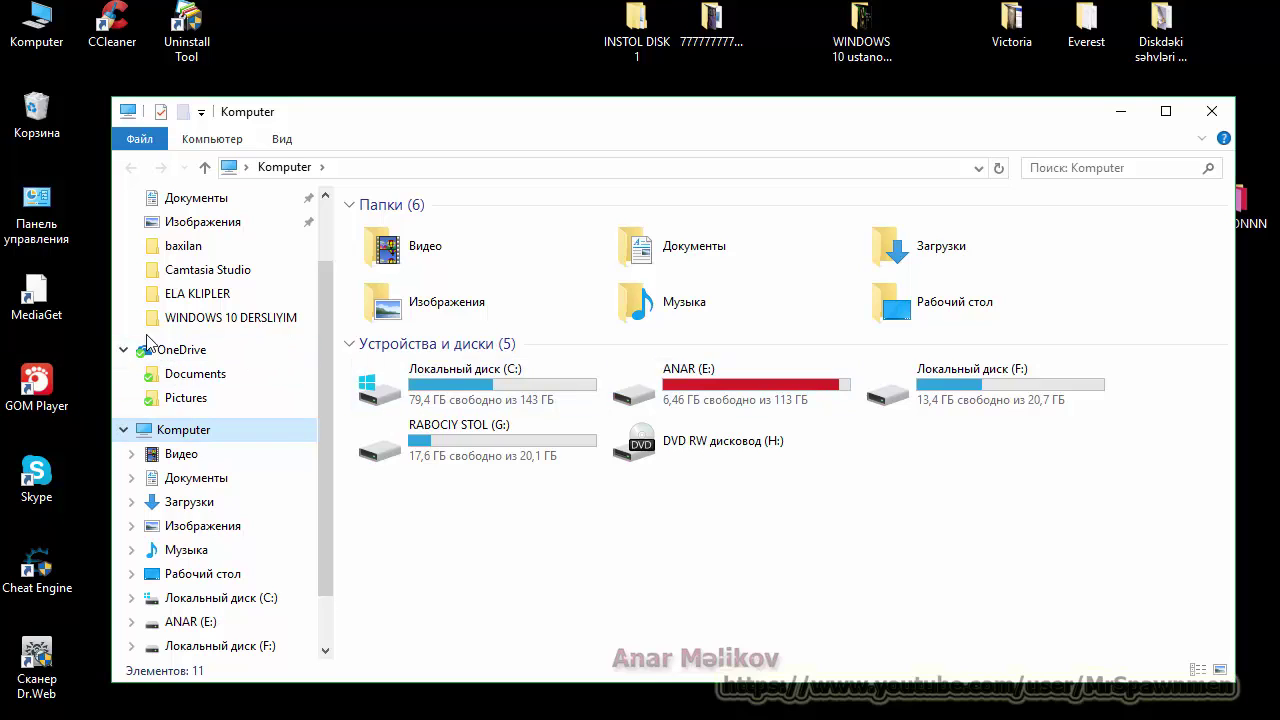
Step: Look inside OneDrive's Documents and Pictures folders, then return to the OneDrive folder
left_click(200, 376)
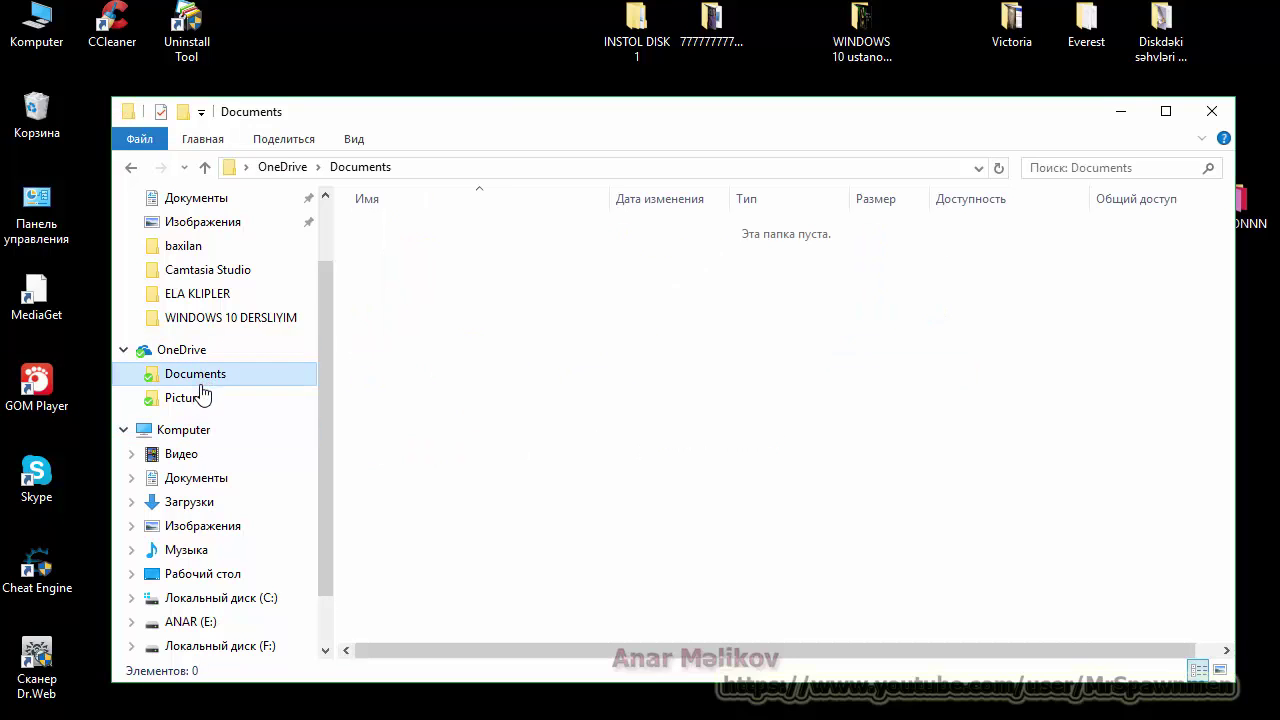
left_click(200, 400)
left_click(176, 352)
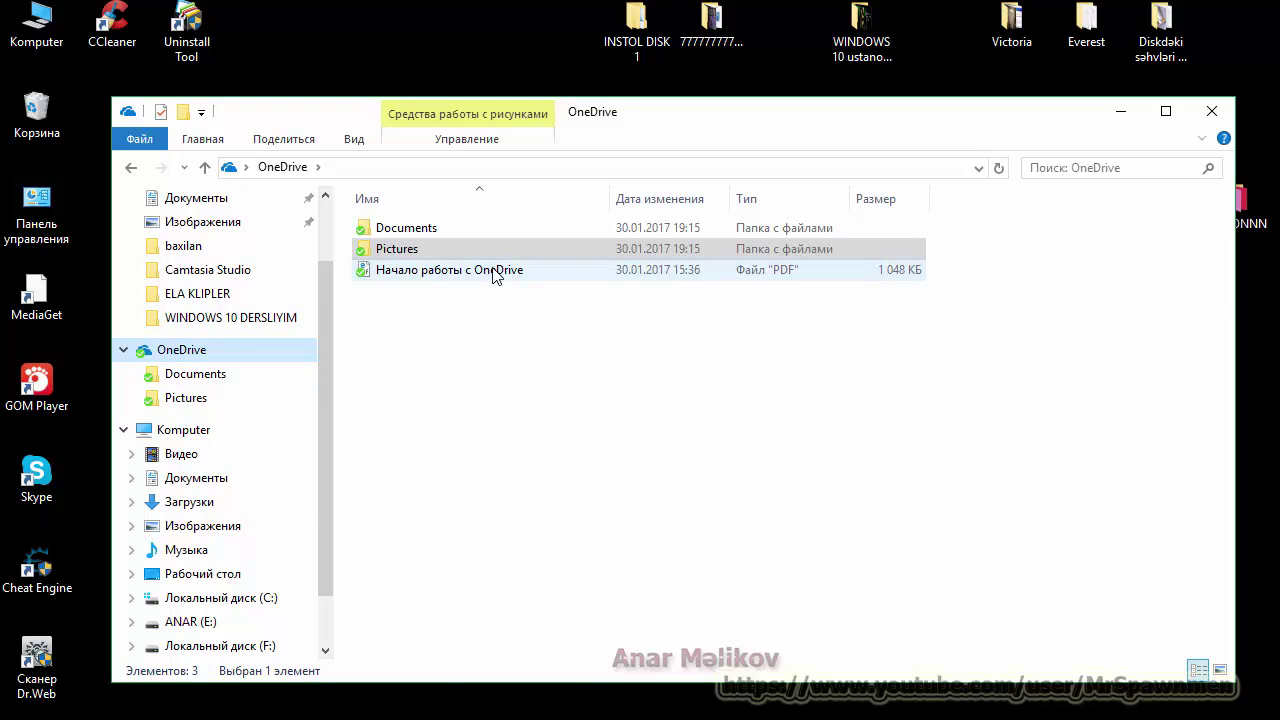
Step: Create a new folder named 'test' in the OneDrive folder
right_click(671, 368)
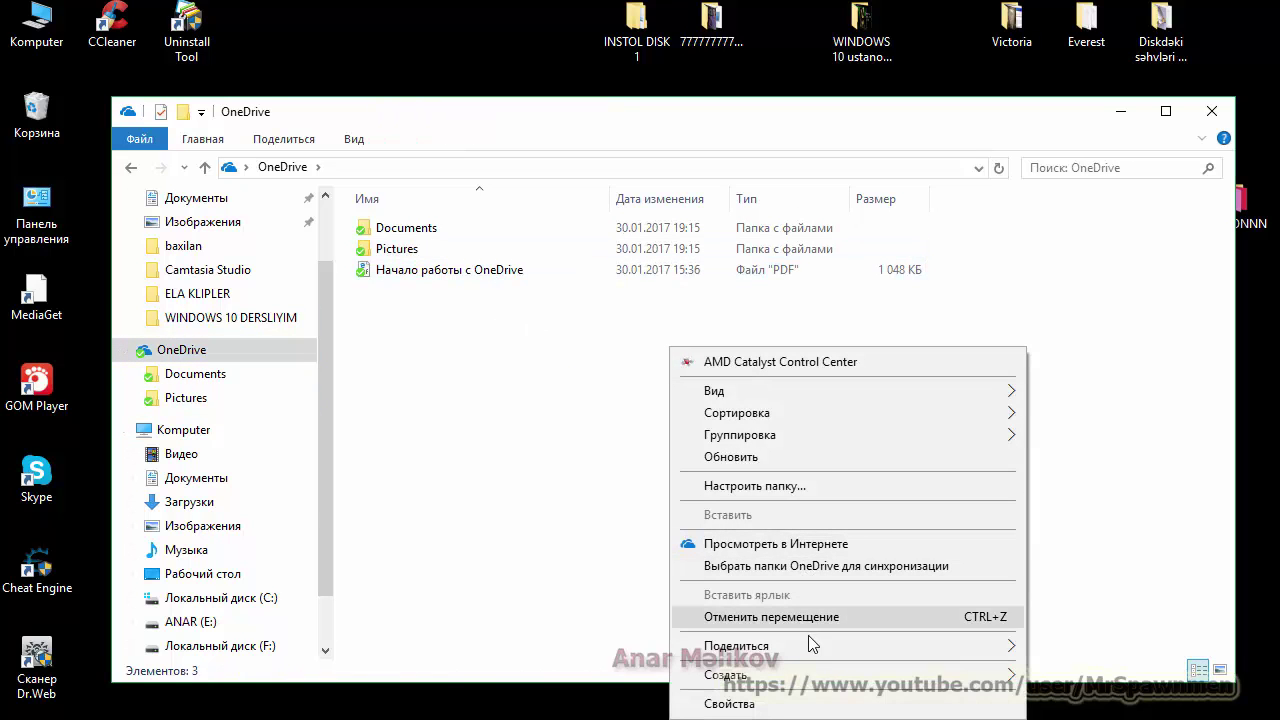
mouse_move(724, 674)
left_click(1073, 511)
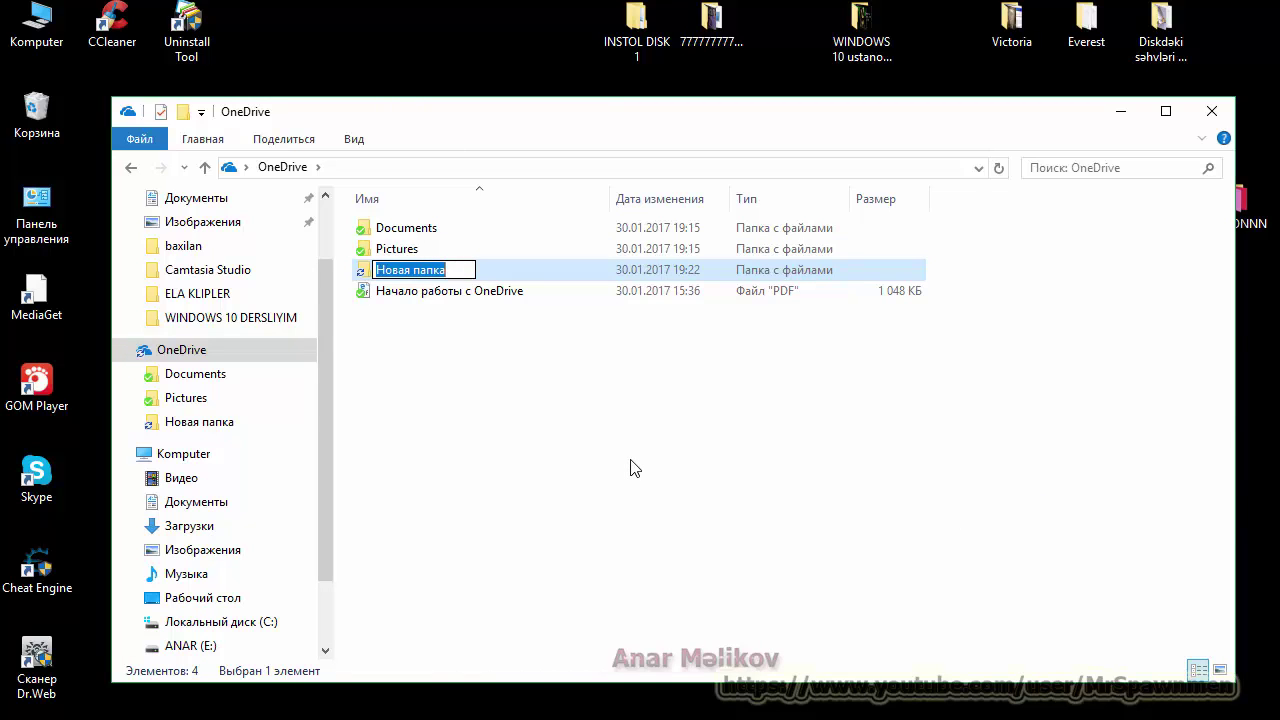
type("papka")
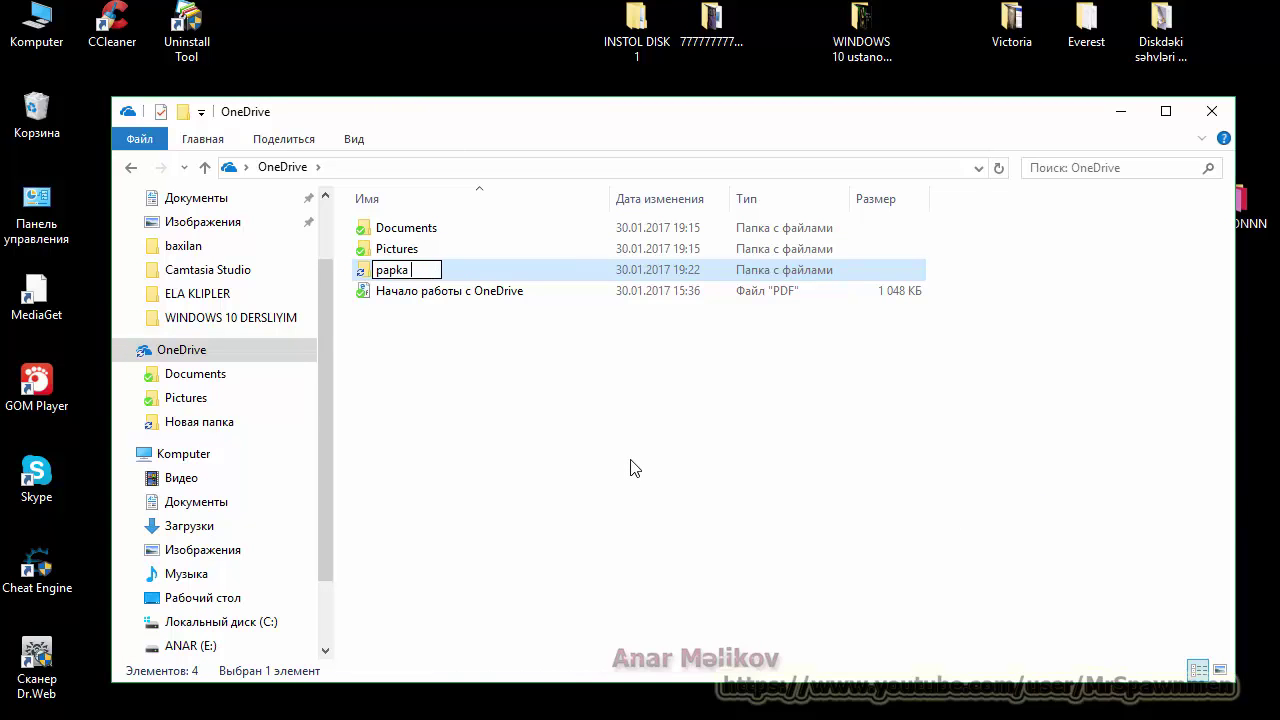
key("BackSpace")
key("BackSpace")
key("BackSpace")
key("BackSpace")
key("BackSpace")
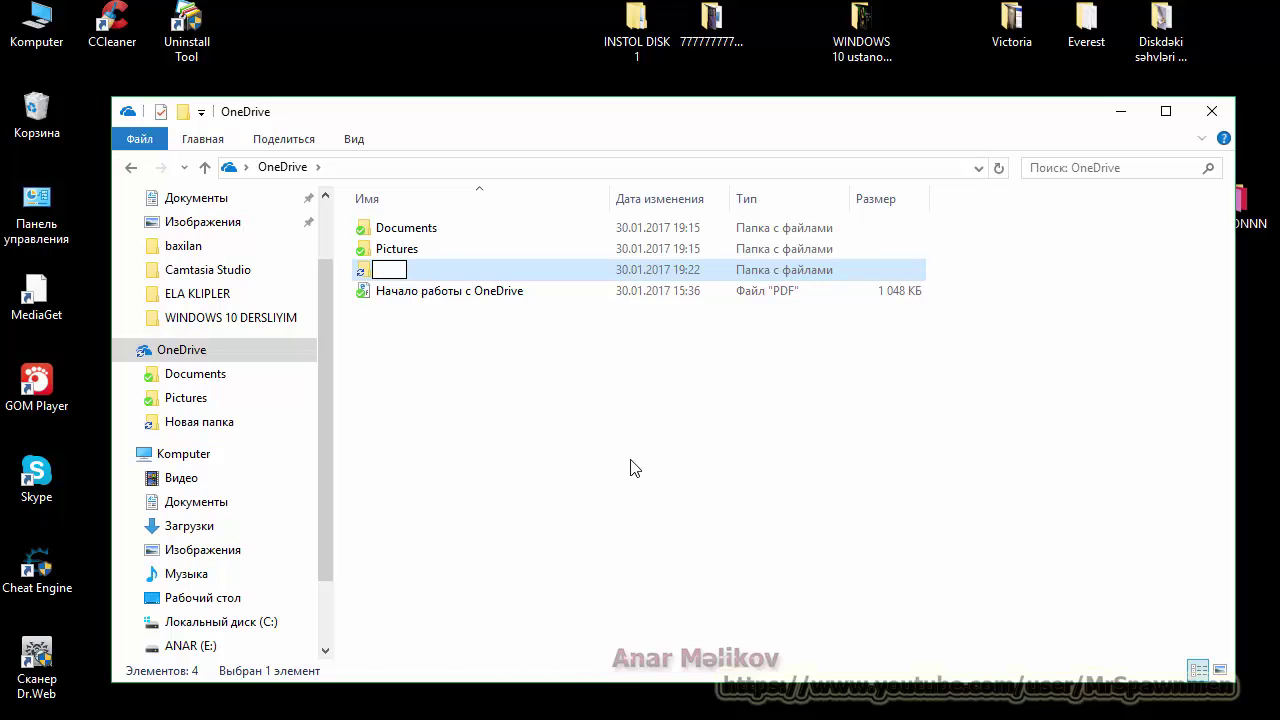
type("test")
key("Return")
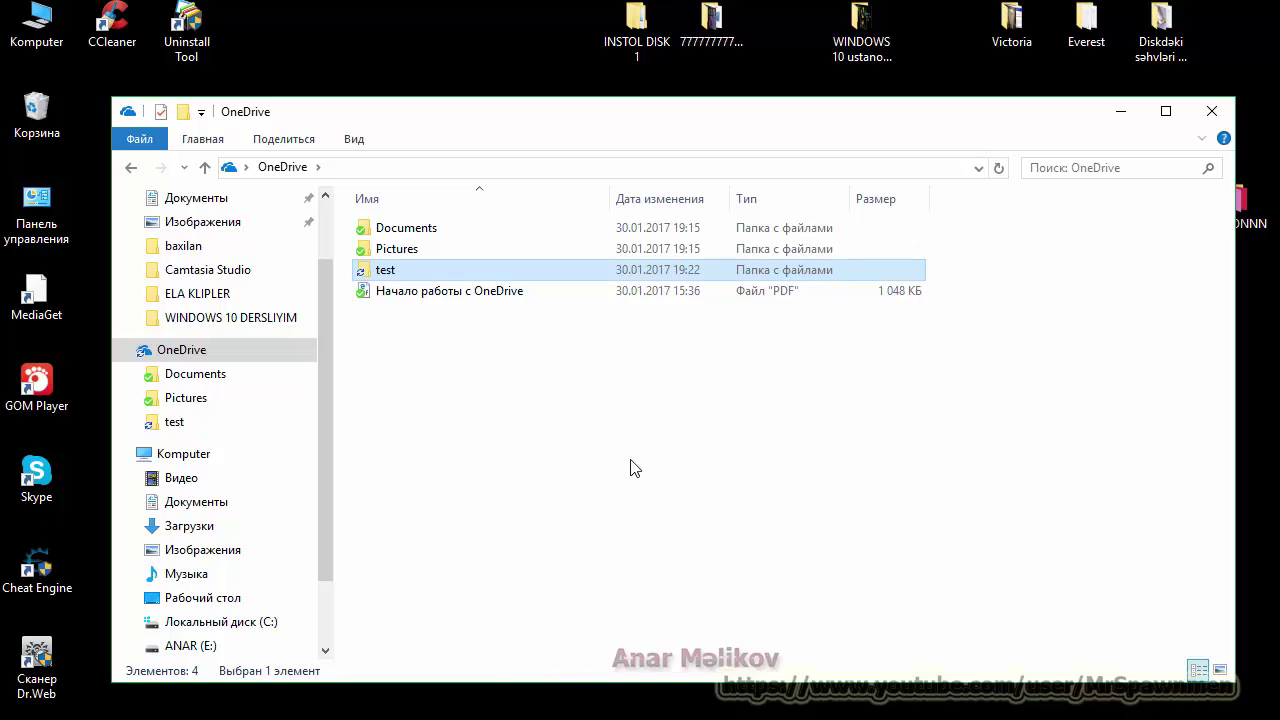
Step: Open the test folder and copy the FACEBOOK da varam image from TWIC sekilleri duzeltmek
double_click(538, 283)
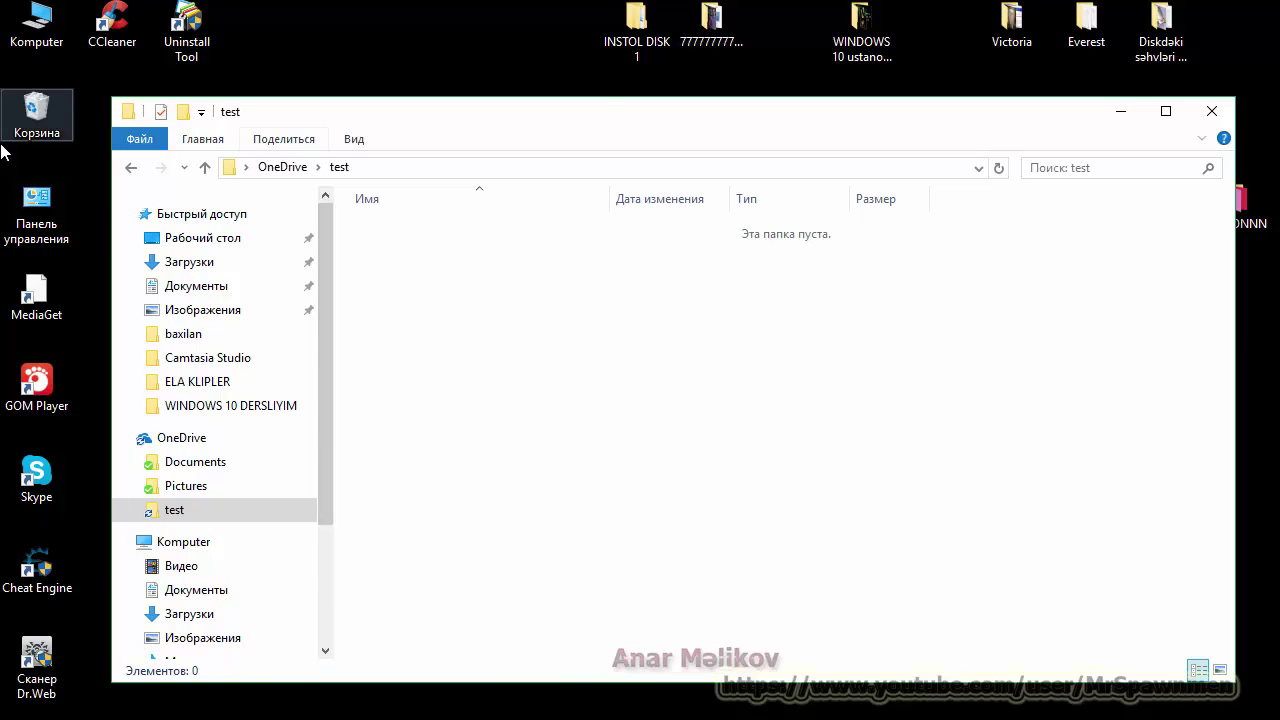
left_click_drag(533, 126, 612, 102)
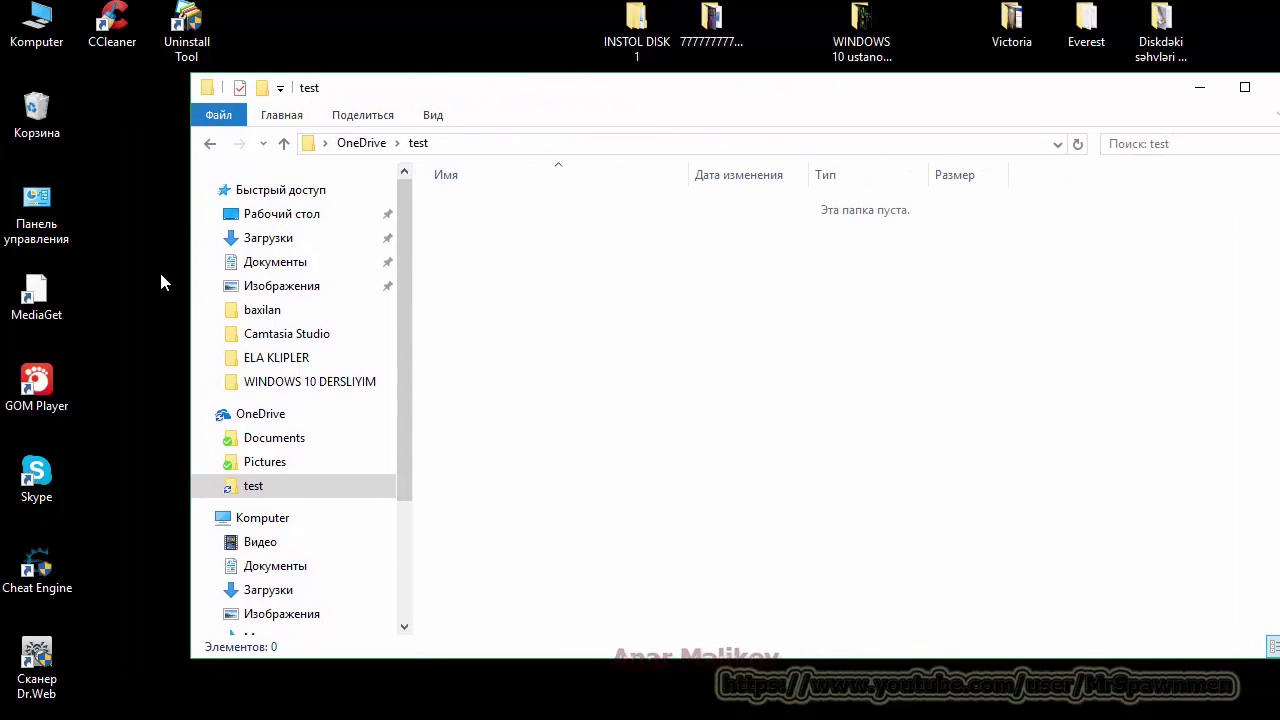
double_click(728, 26)
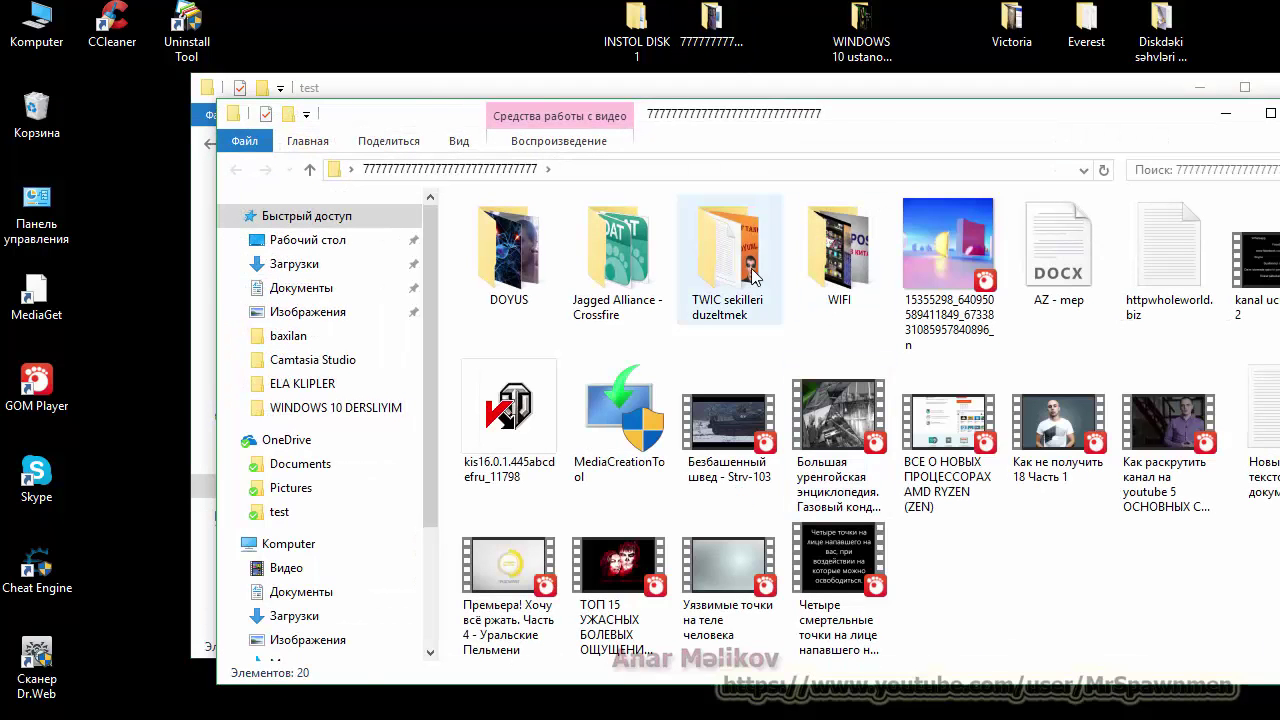
double_click(751, 268)
right_click(571, 278)
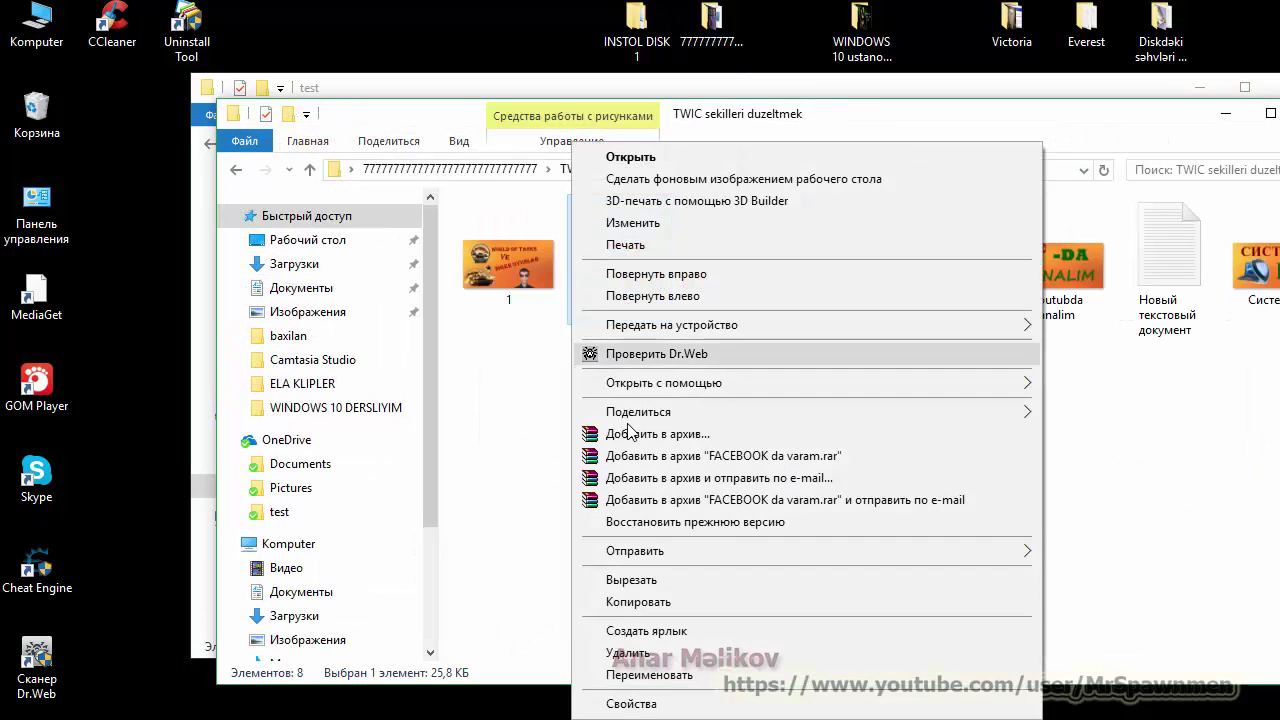
left_click(645, 602)
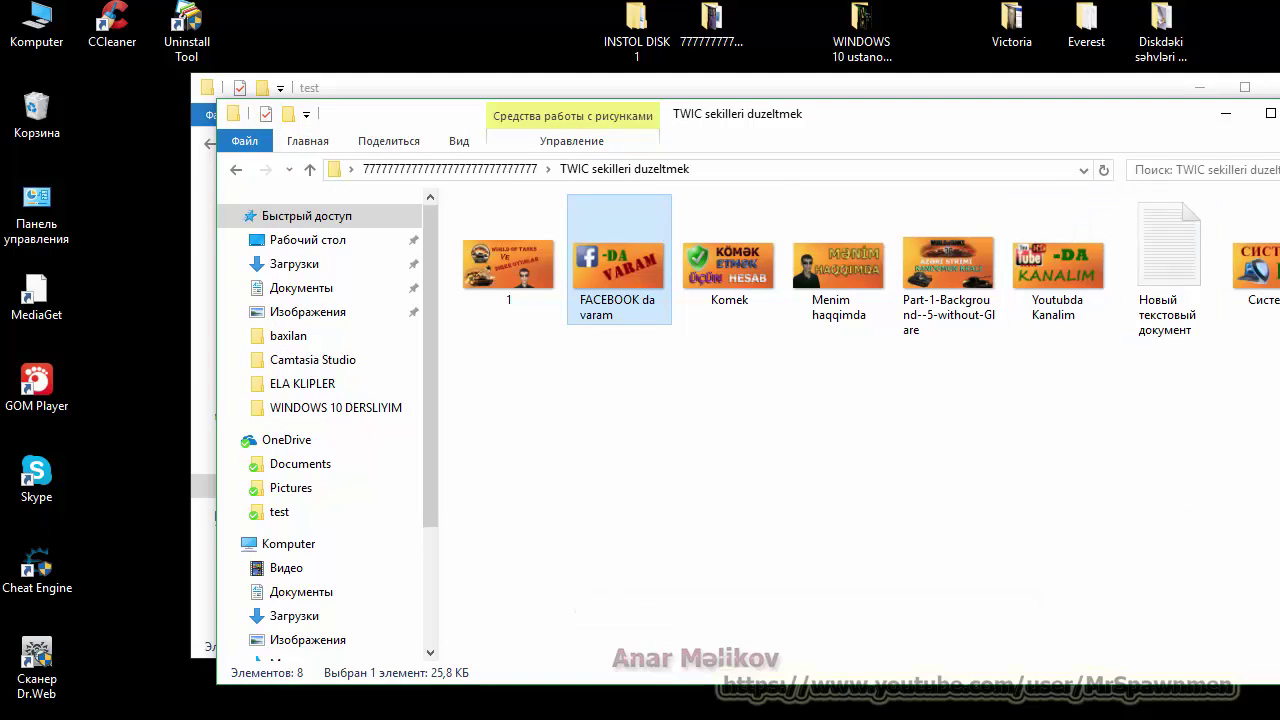
Step: Paste the FACEBOOK da varam image into test and go back to OneDrive
key("alt+F4")
right_click(500, 340)
left_click(614, 479)
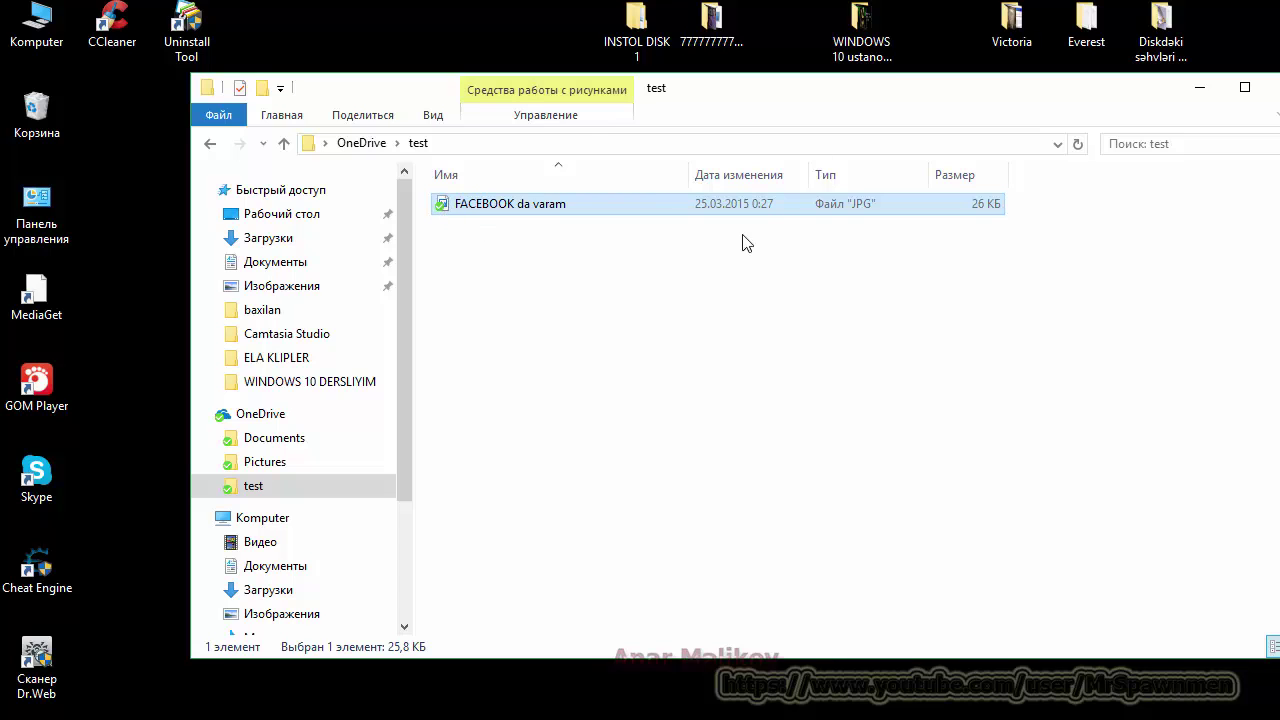
left_click(214, 148)
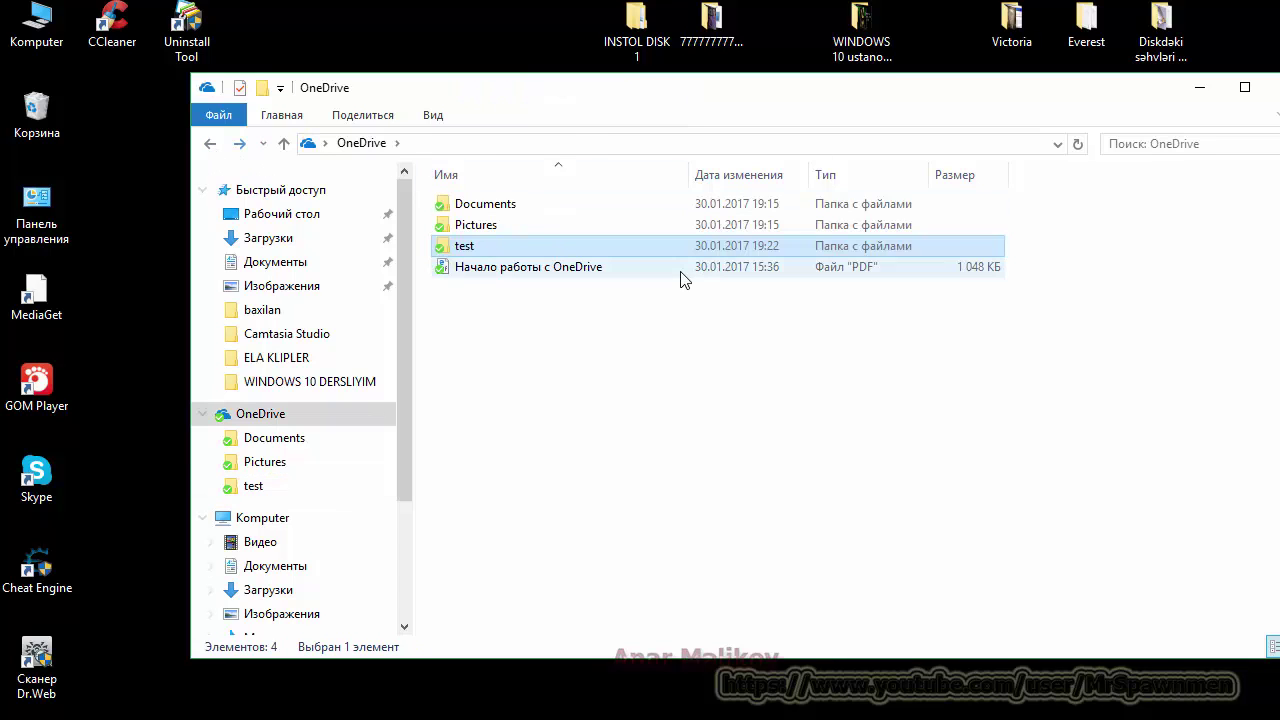
Step: Share the test folder through OneDrive to copy its link
right_click(488, 255)
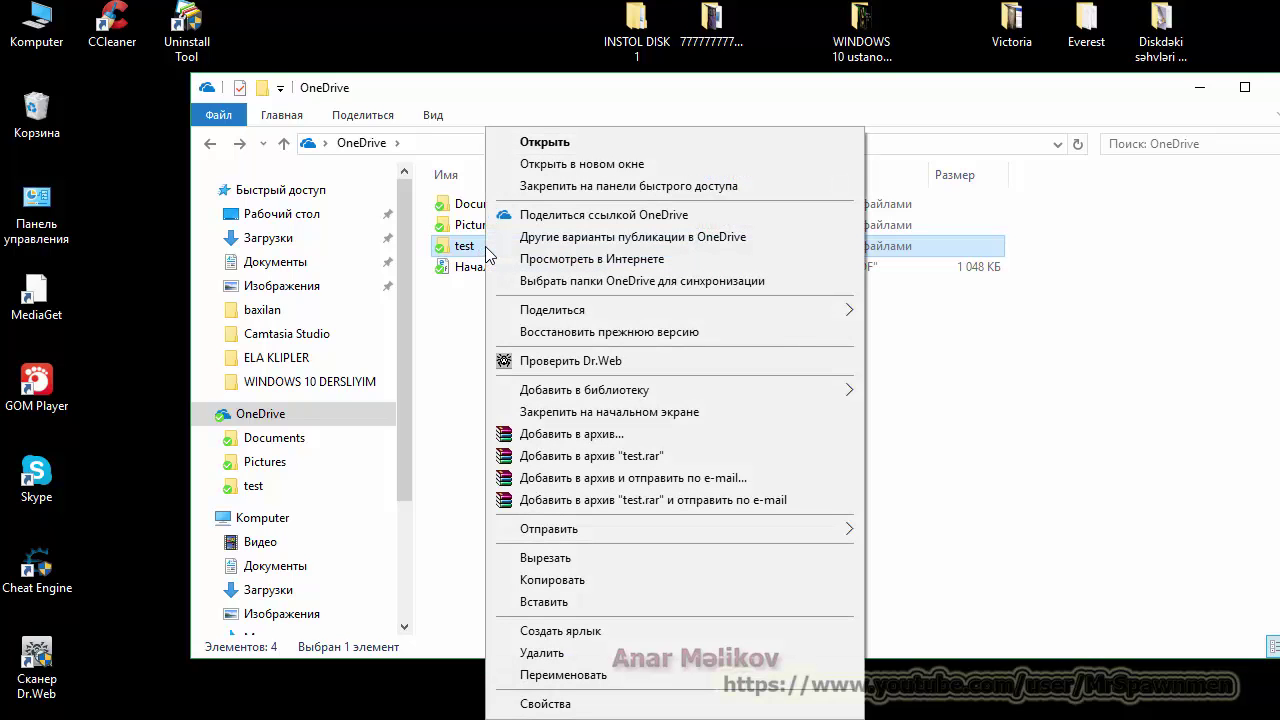
left_click(645, 217)
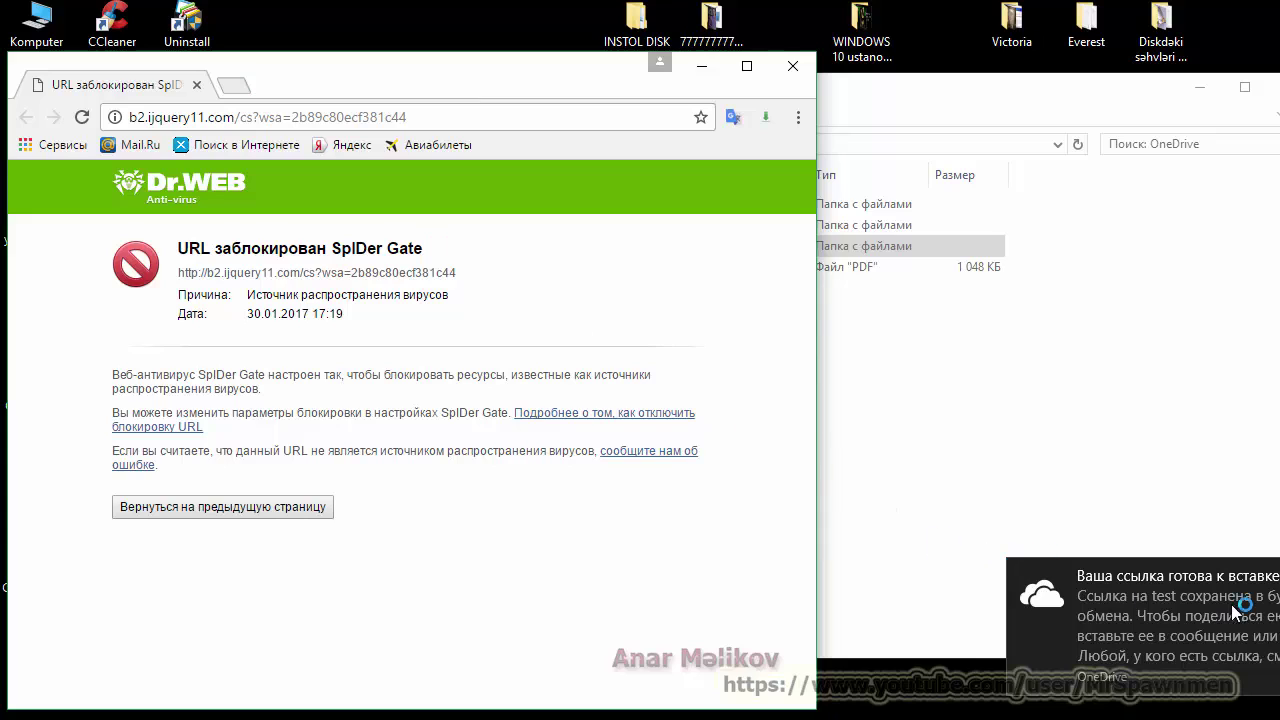
Step: Paste the 1drv.ms share link into a new Chrome tab and load it
double_click(236, 89)
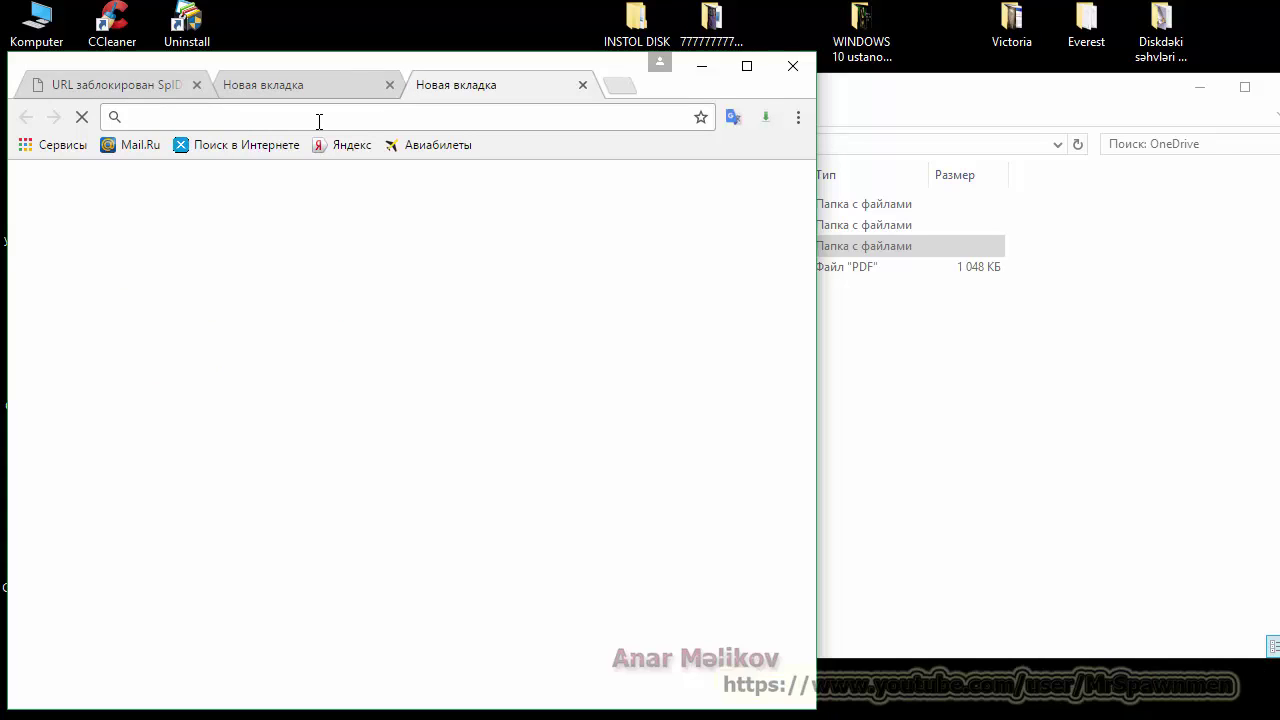
key("ctrl+v")
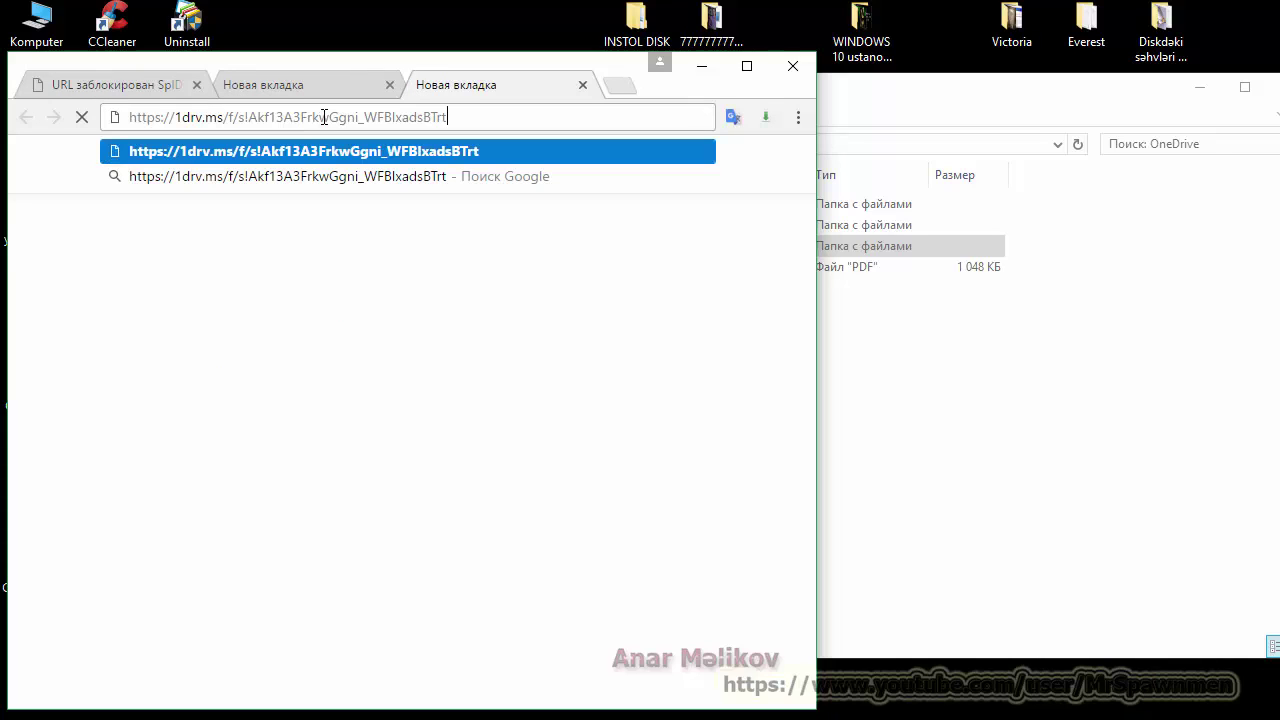
key("Return")
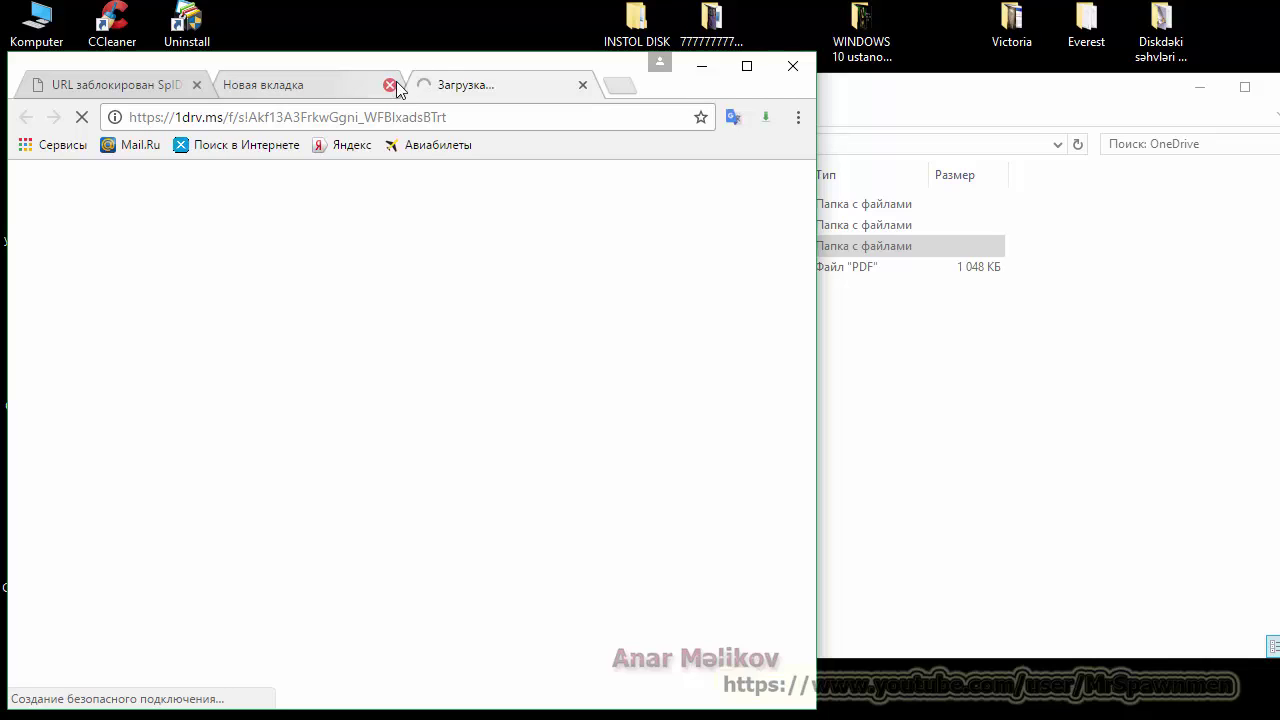
left_click(390, 85)
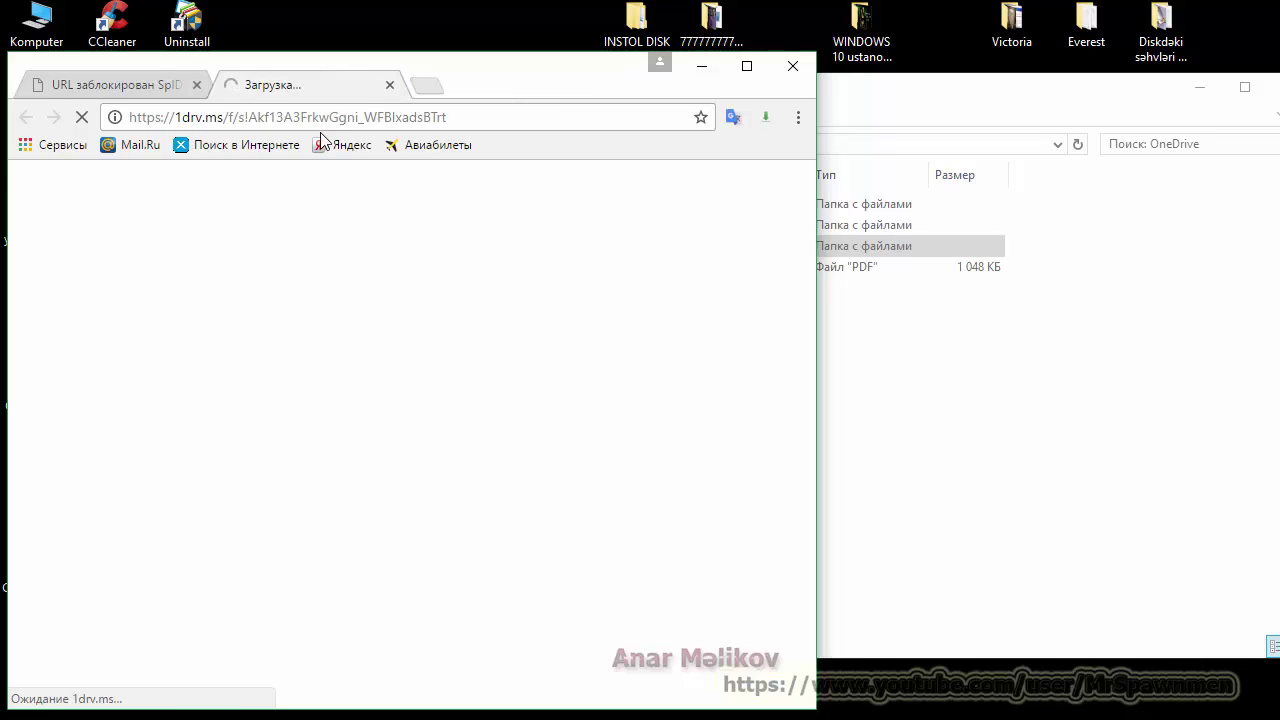
Step: View the shared test folder showing FACEBOOK da varam.jpg, then close the page and minimize Chrome
left_click(870, 246)
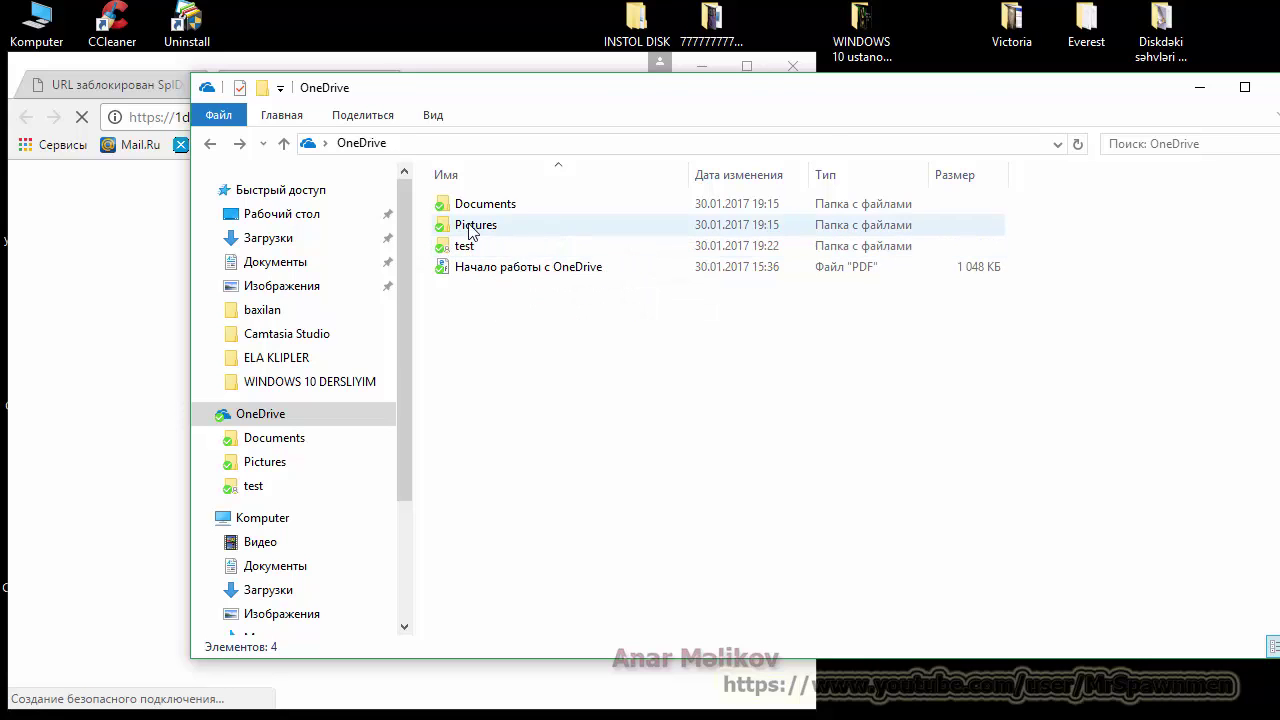
left_click(138, 246)
left_click(1088, 346)
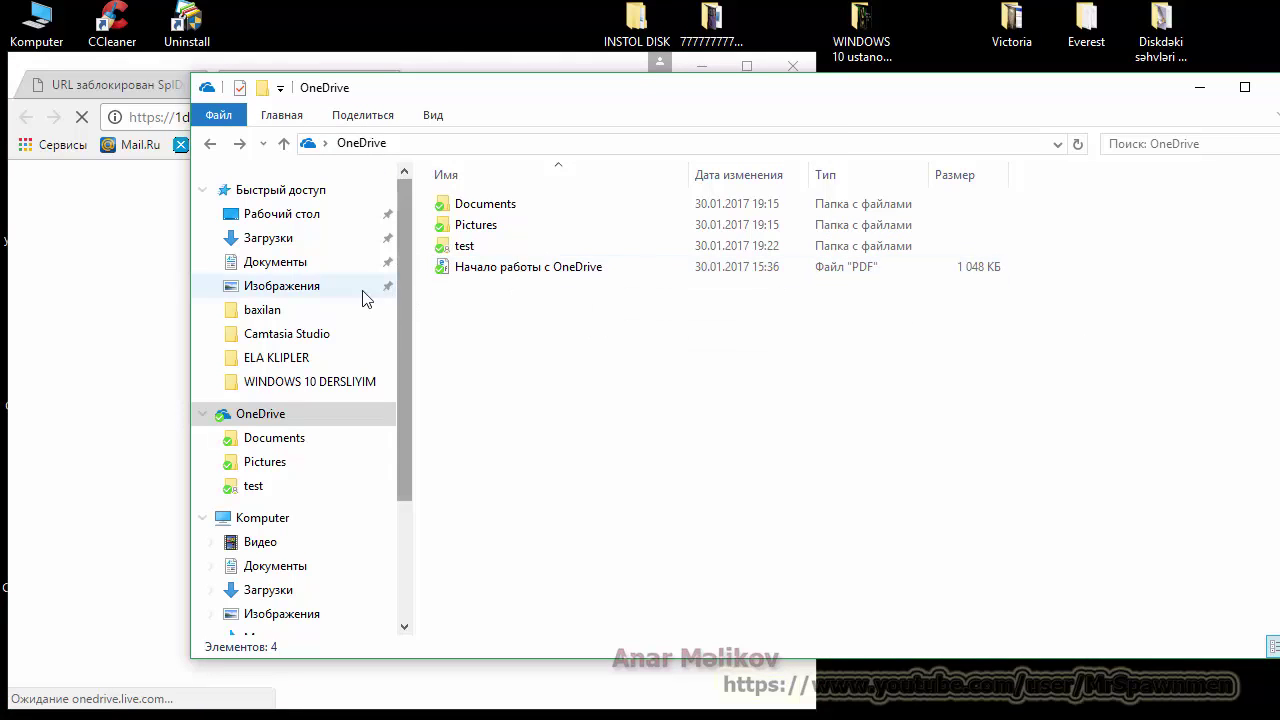
left_click(175, 62)
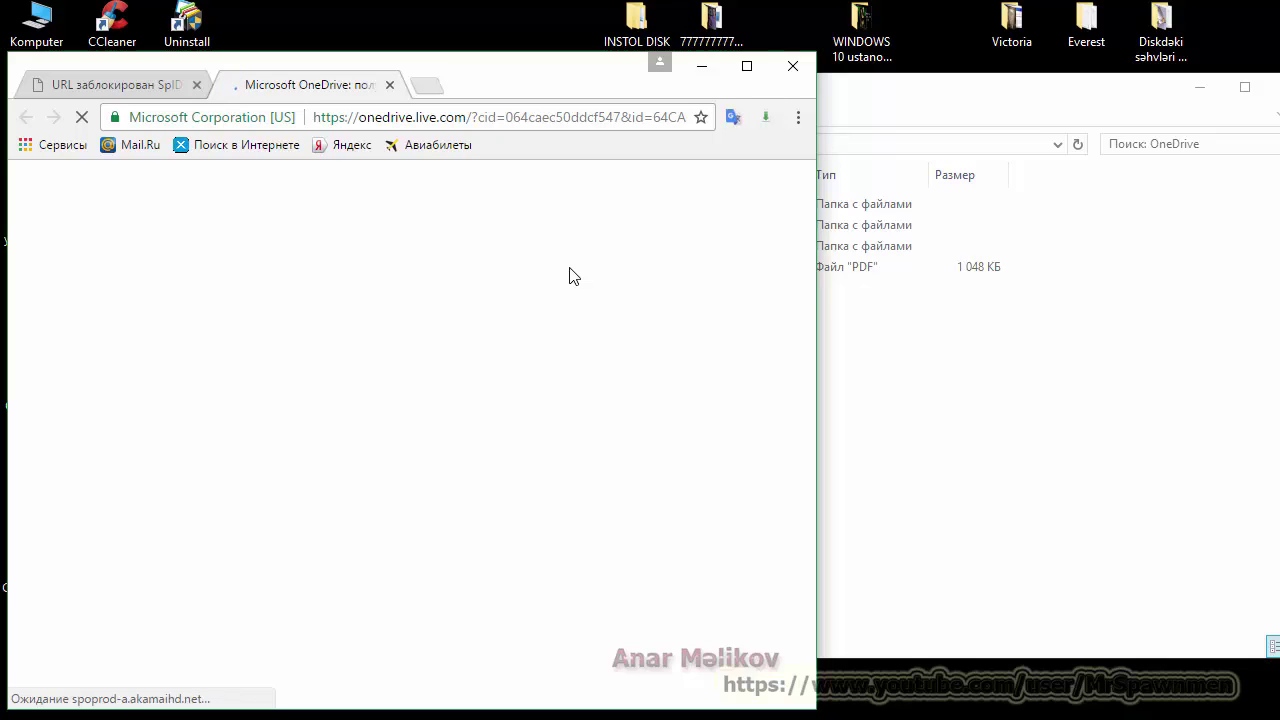
key("alt+F4")
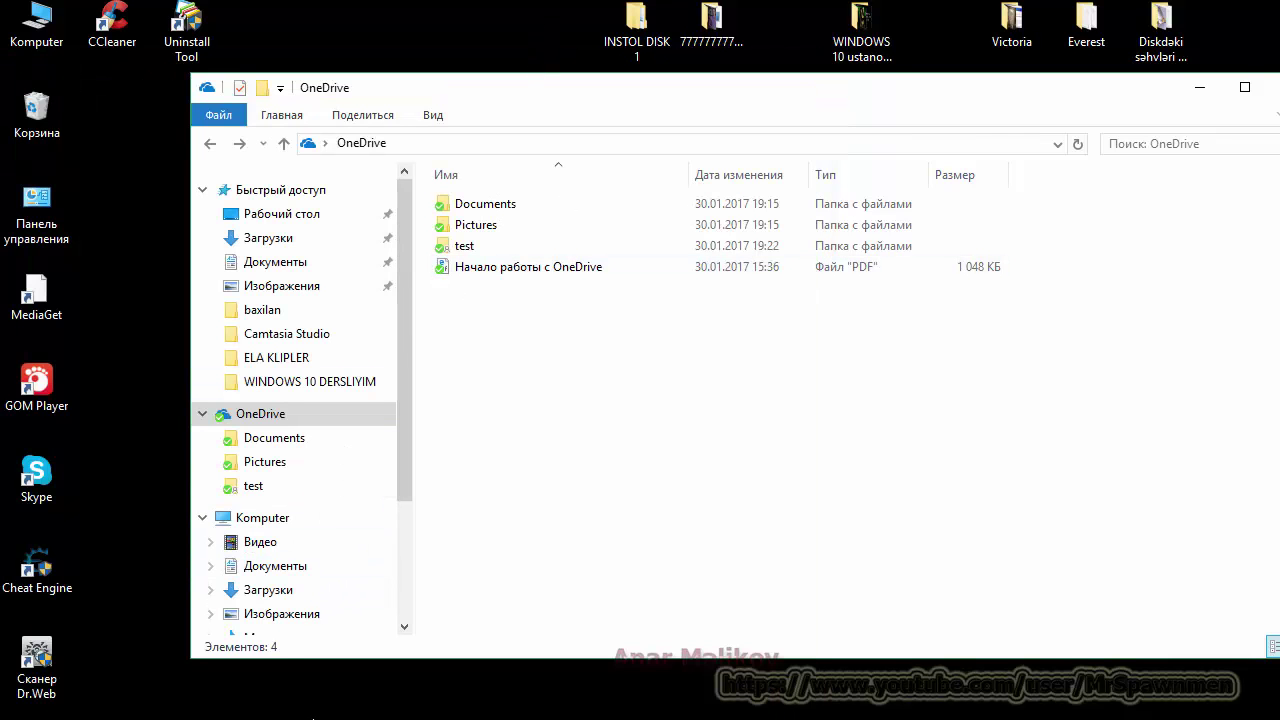
key("alt+Tab")
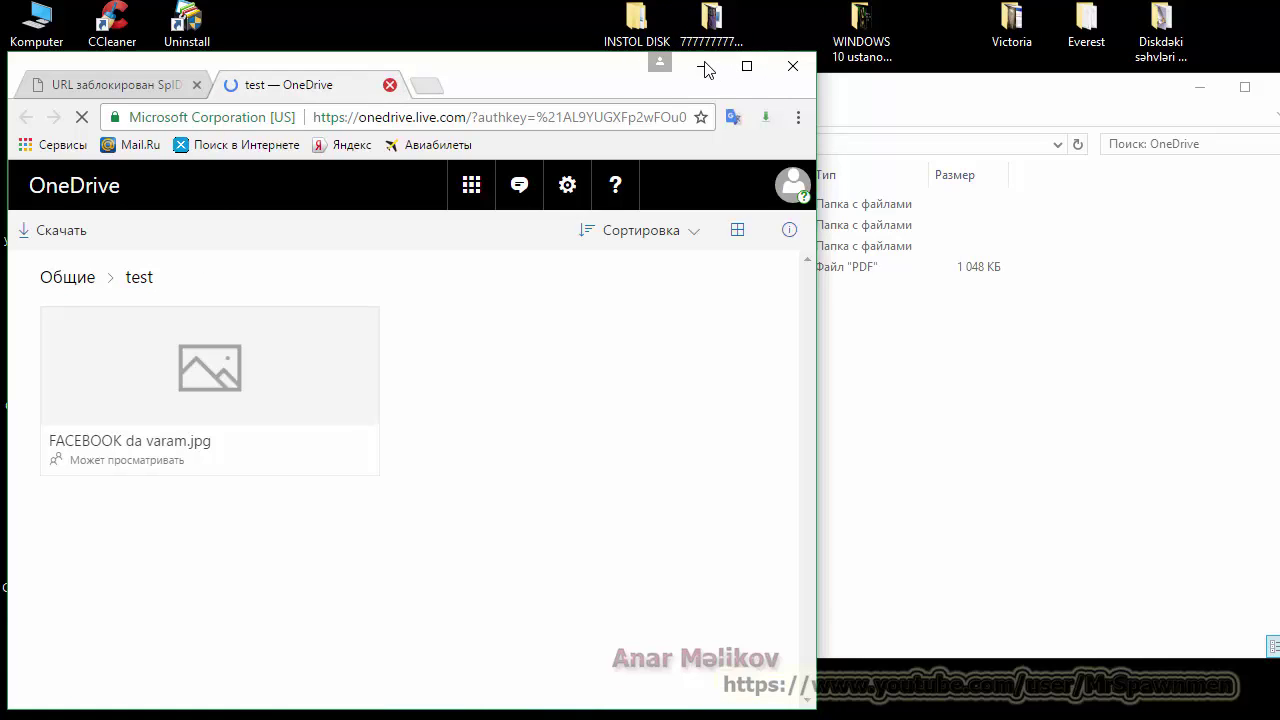
left_click(390, 85)
left_click(703, 66)
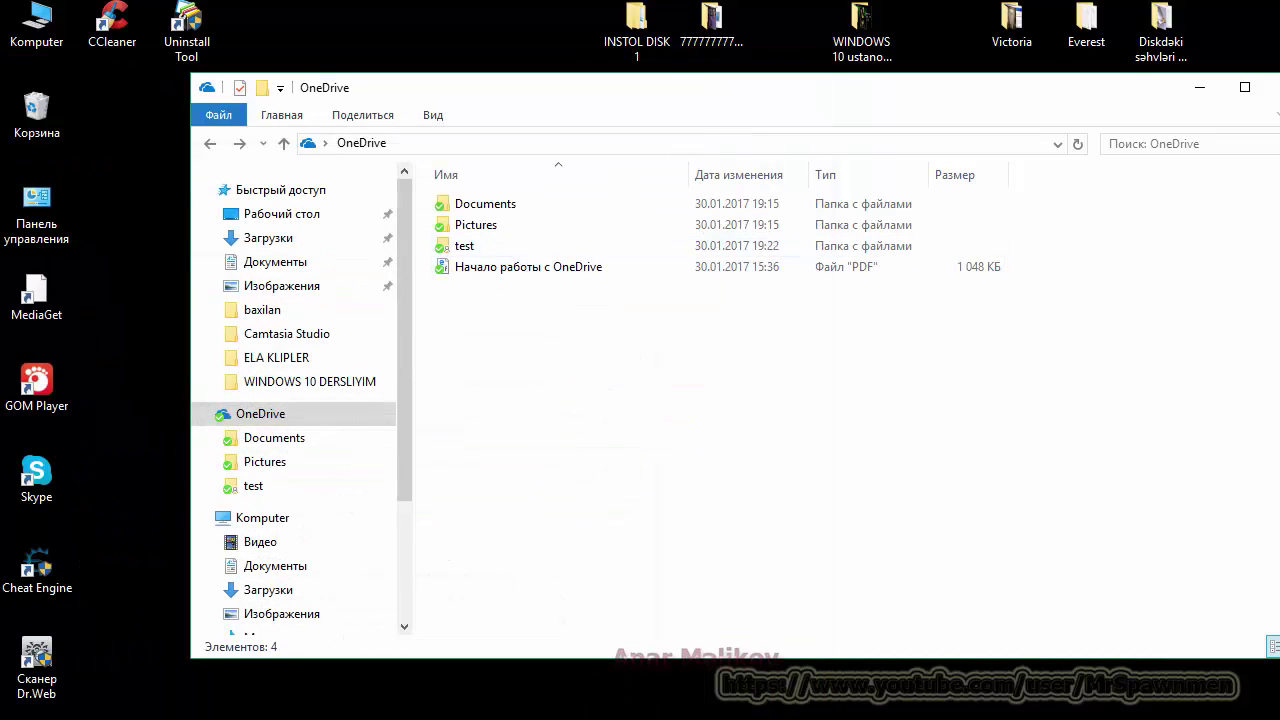
Step: Open OneDrive settings from the tray icon, dismiss the sign-in window, and open Choose folders
left_click(1126, 712)
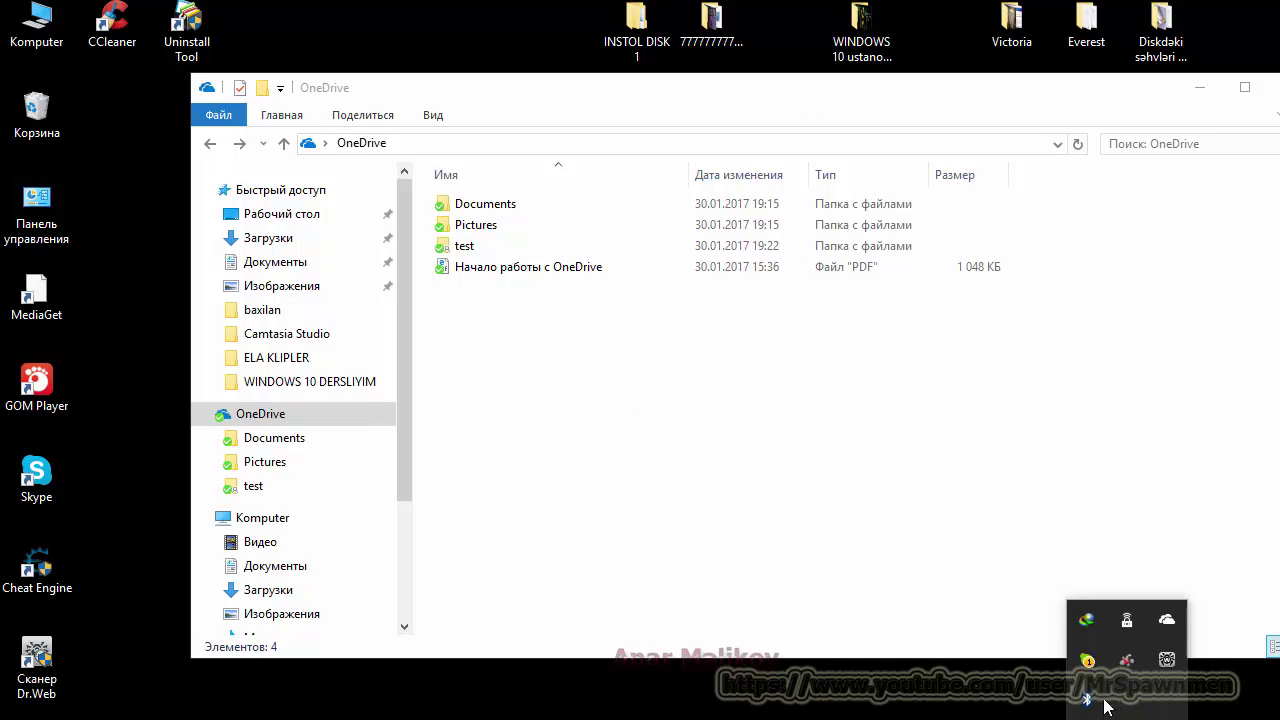
right_click(1168, 619)
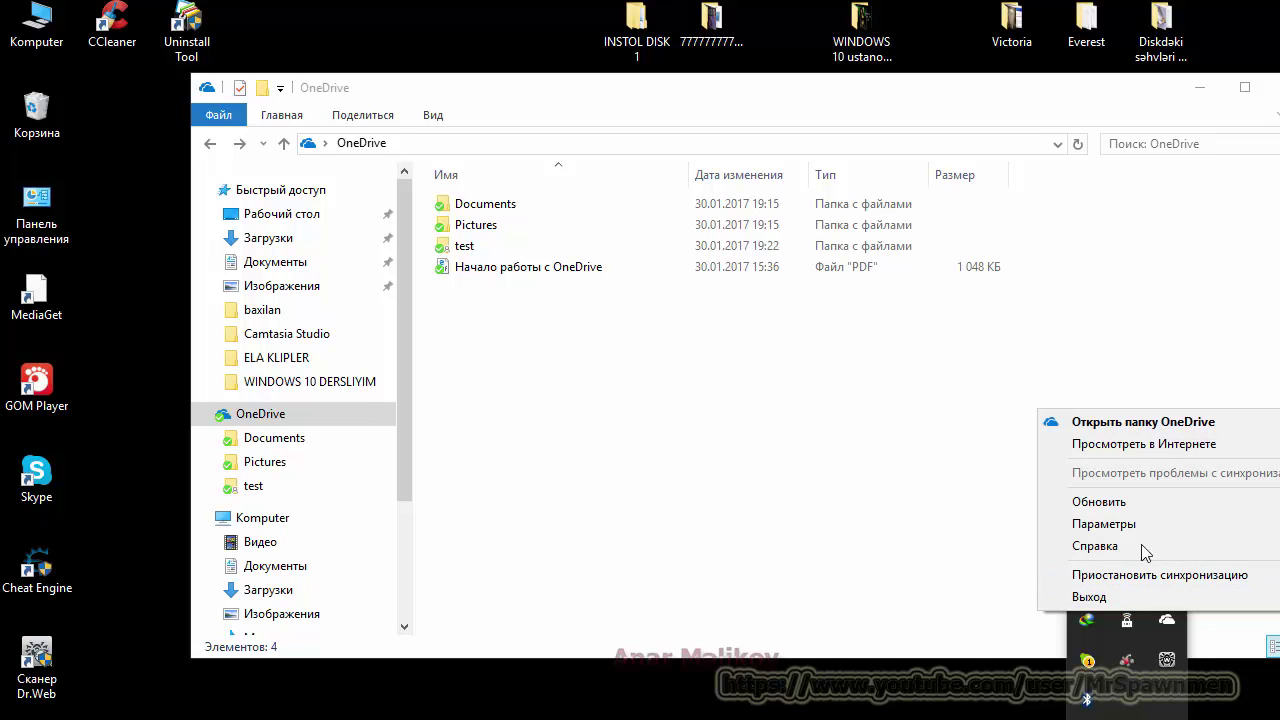
left_click(1136, 522)
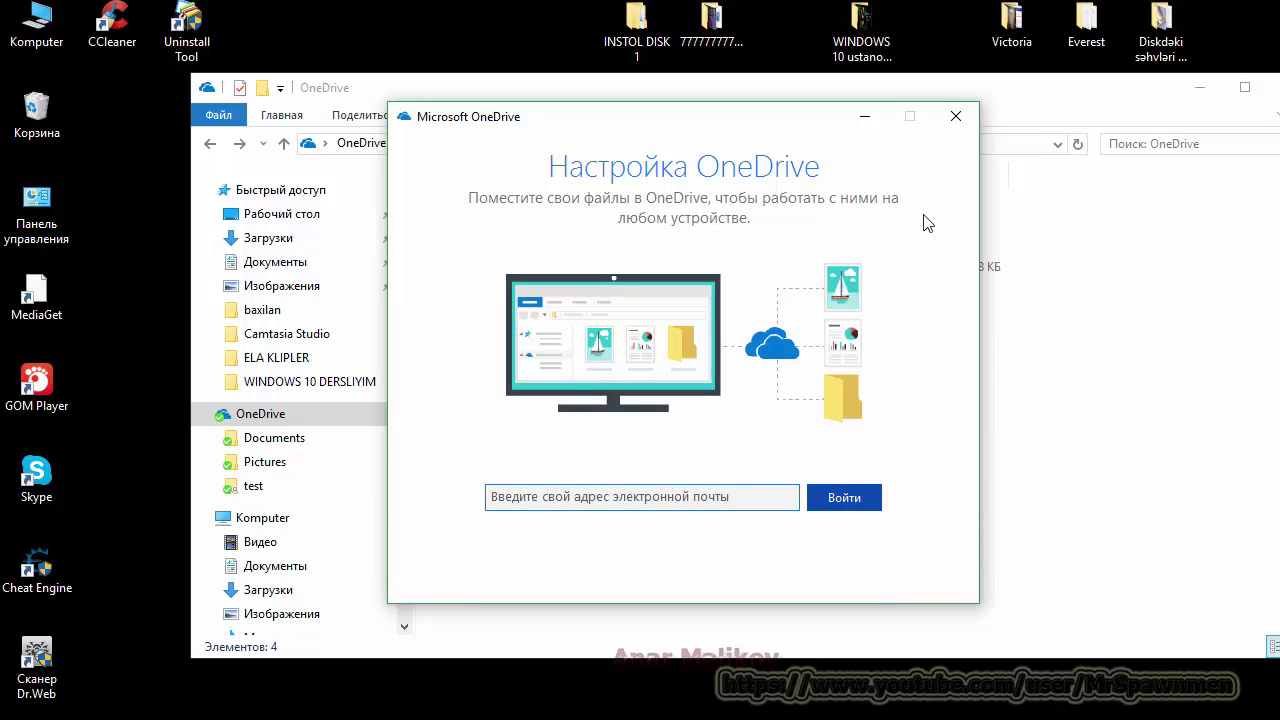
left_click(956, 116)
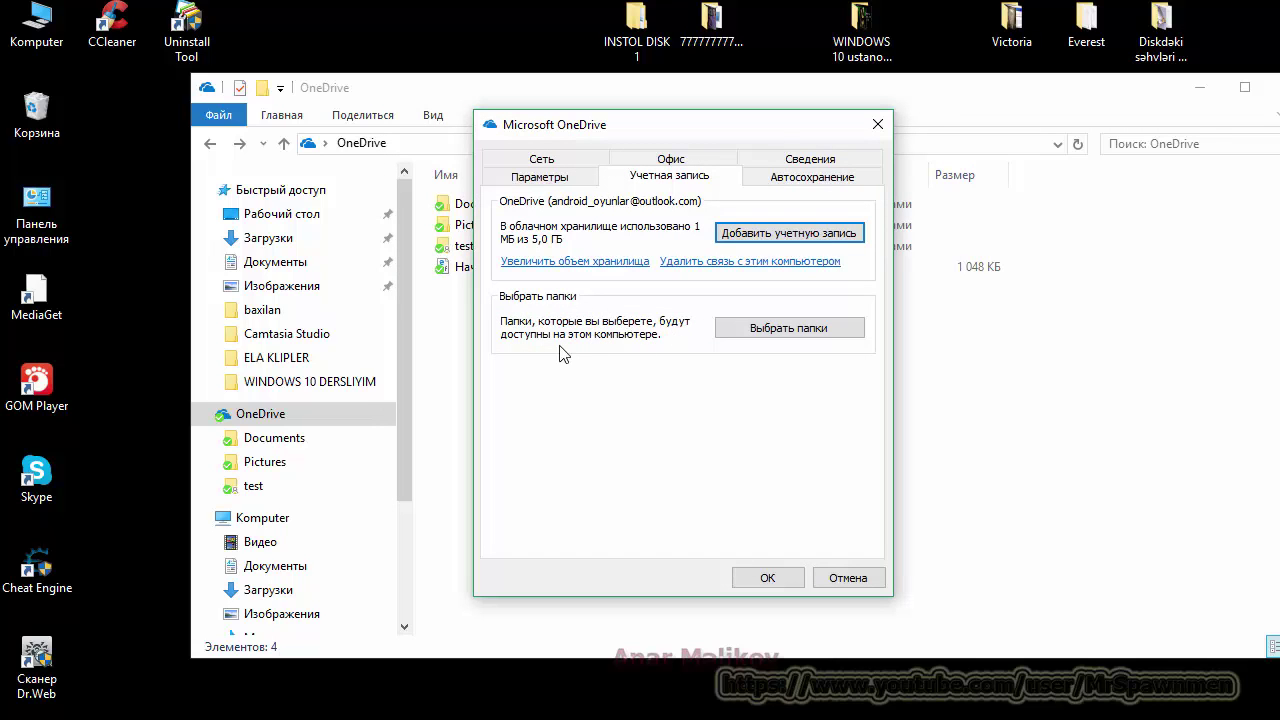
left_click(783, 330)
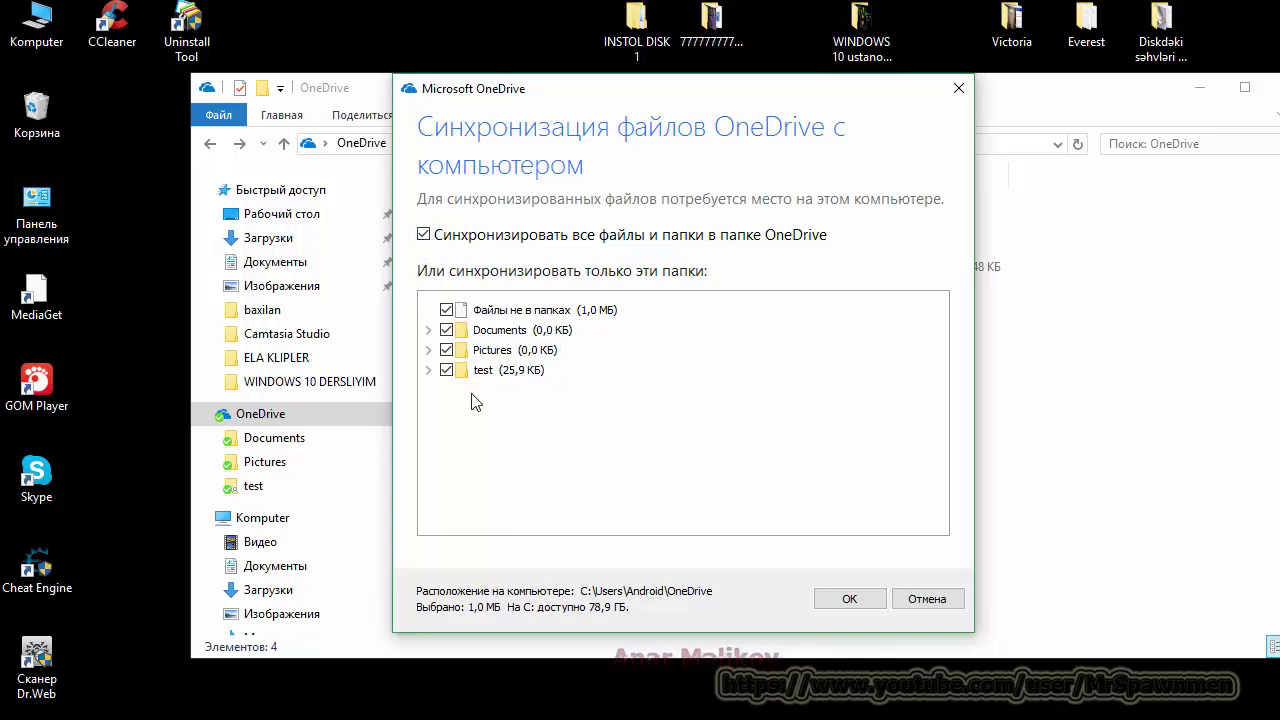
Step: Expand and collapse Documents, Pictures and test to check they sync, then close the dialog
left_click(429, 331)
left_click(429, 331)
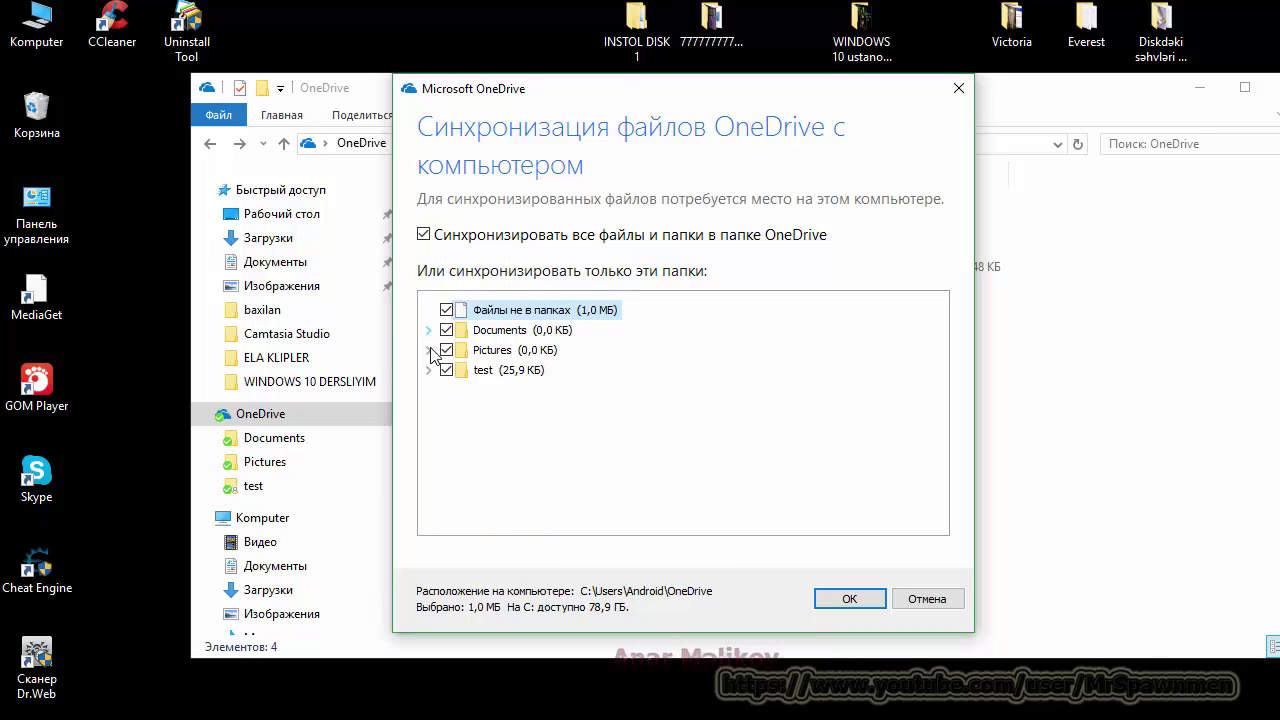
left_click(429, 351)
left_click(430, 351)
left_click(429, 371)
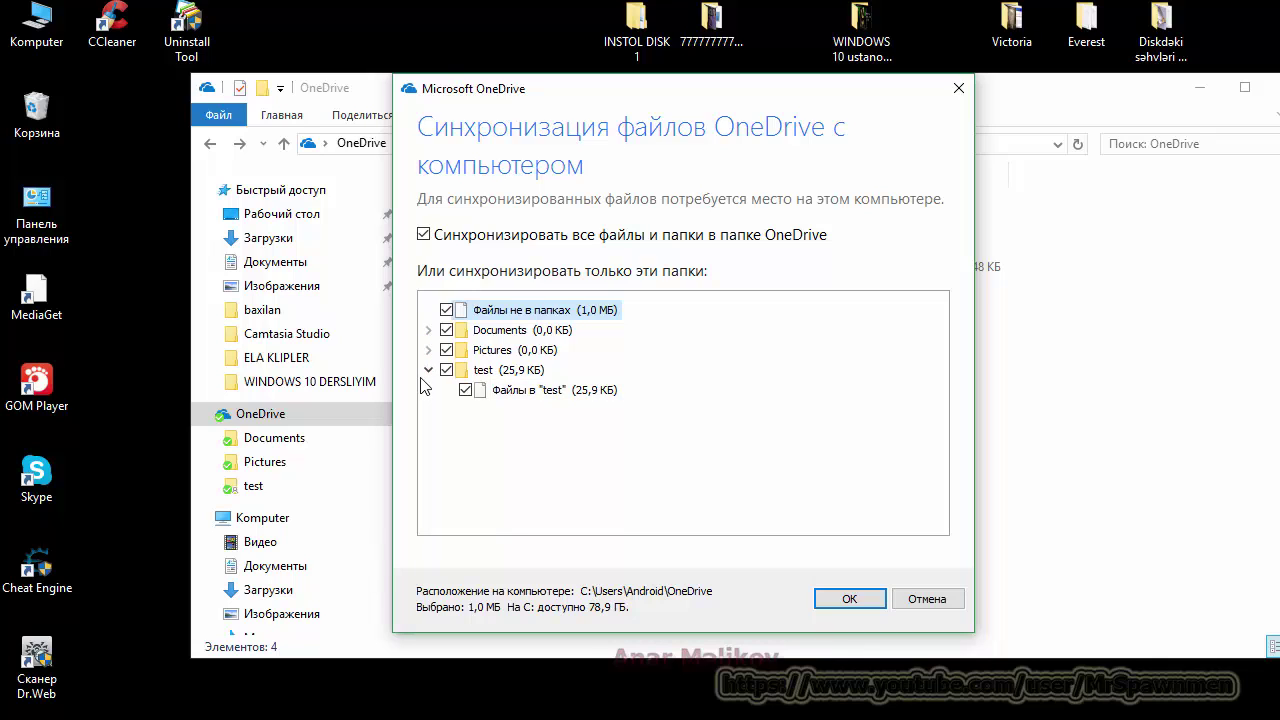
left_click(428, 370)
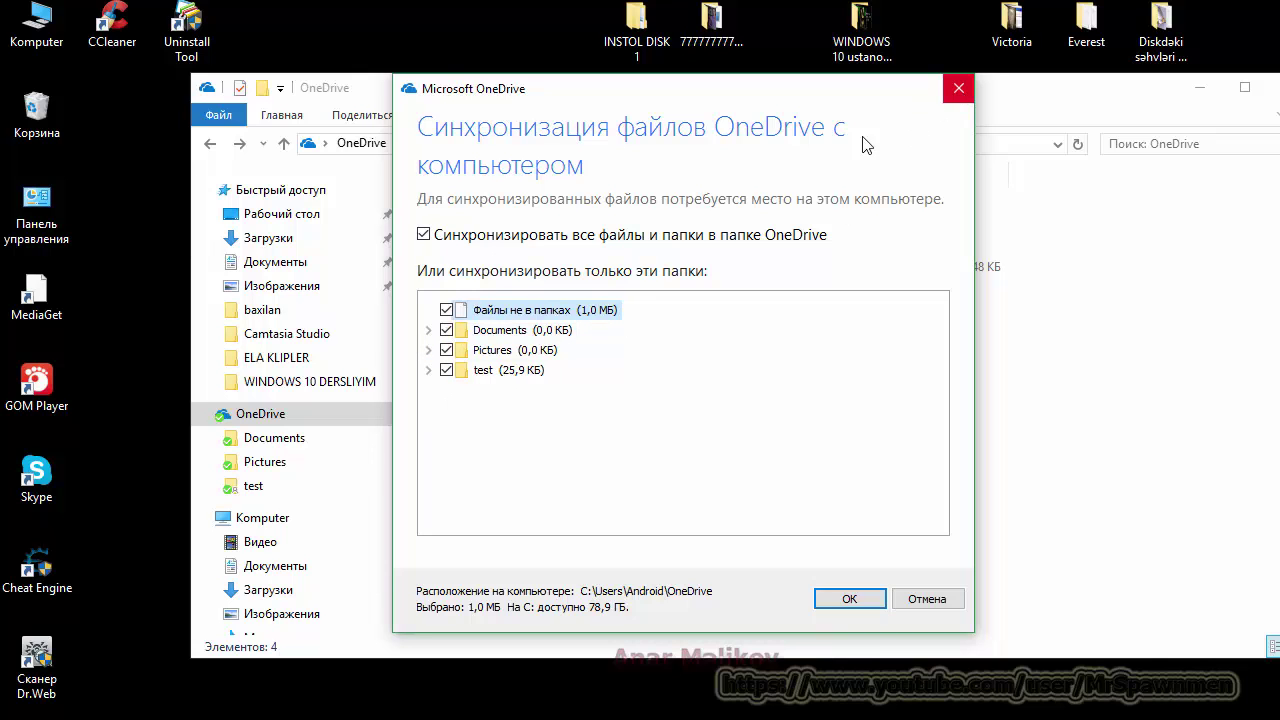
key("Return")
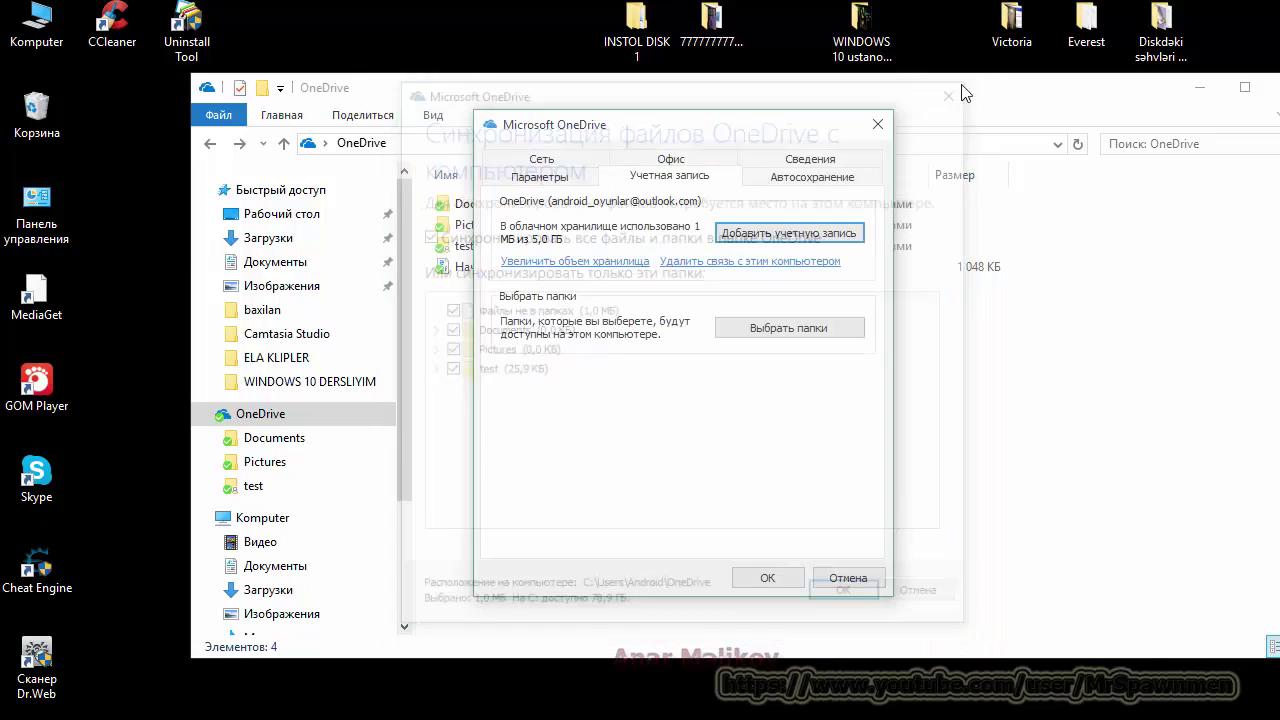
Step: Review the Autosave, About, Office and Network tabs in OneDrive settings
left_click(810, 177)
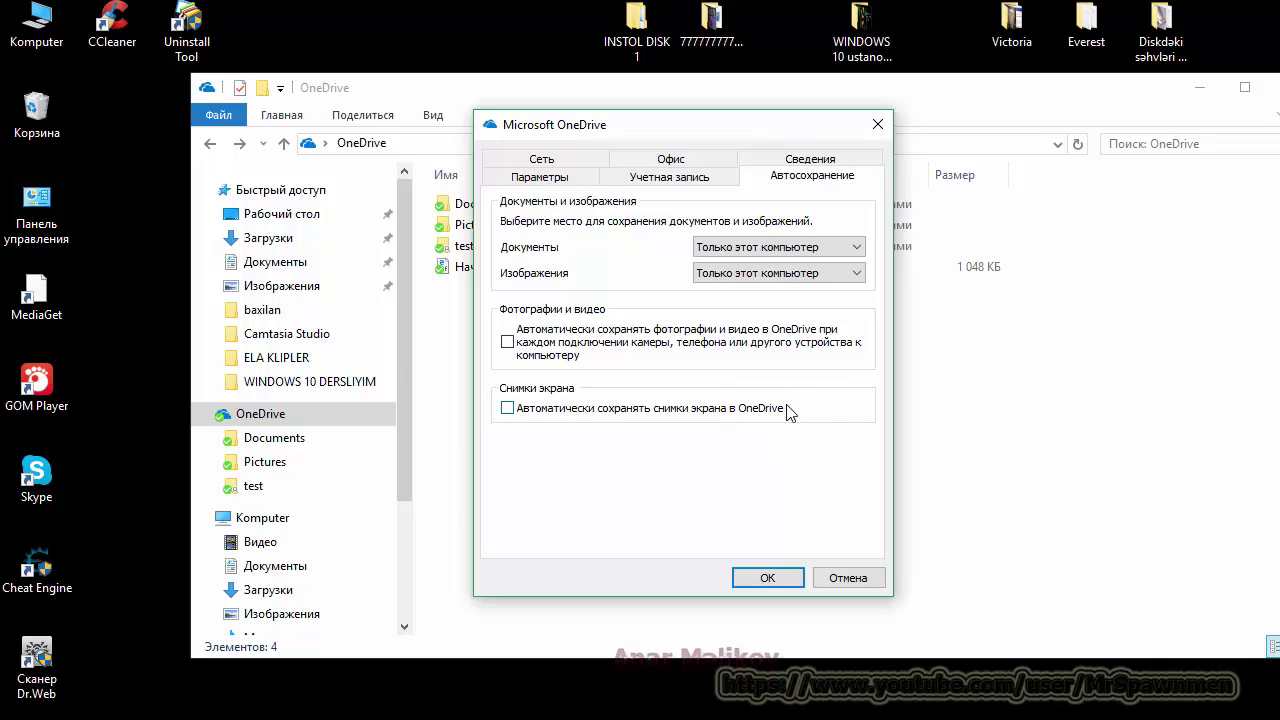
left_click(809, 164)
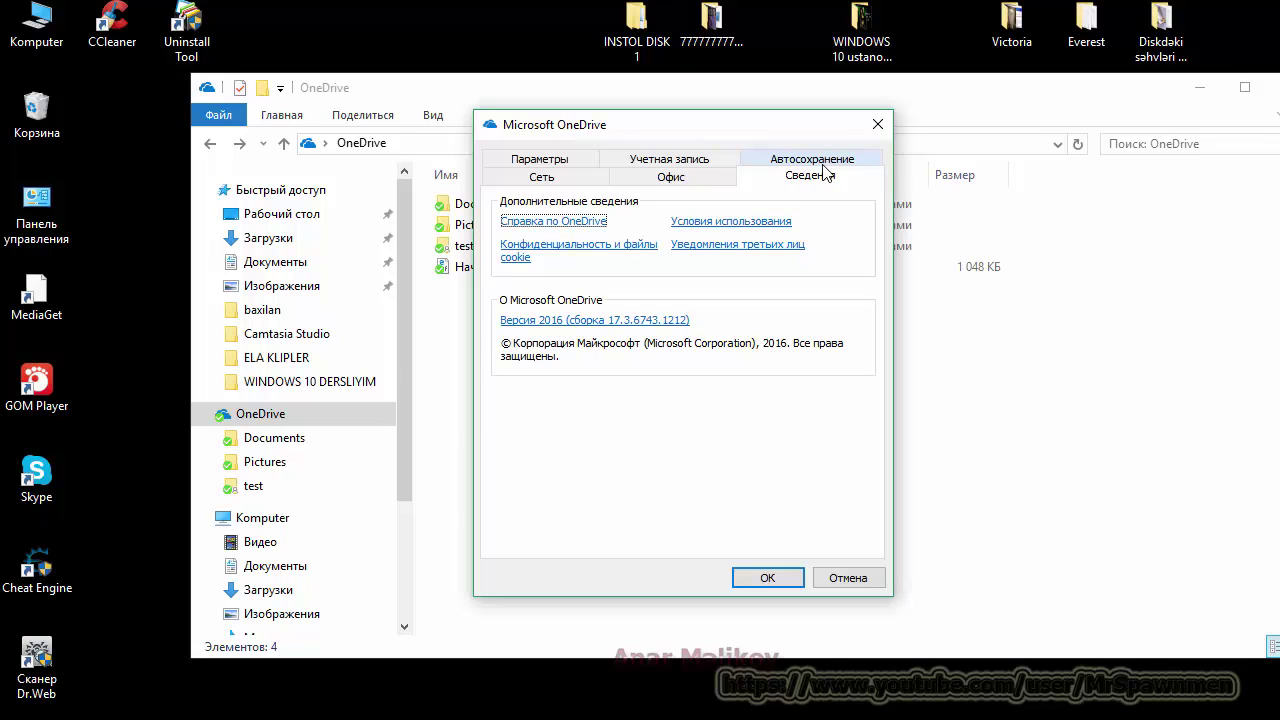
left_click(680, 180)
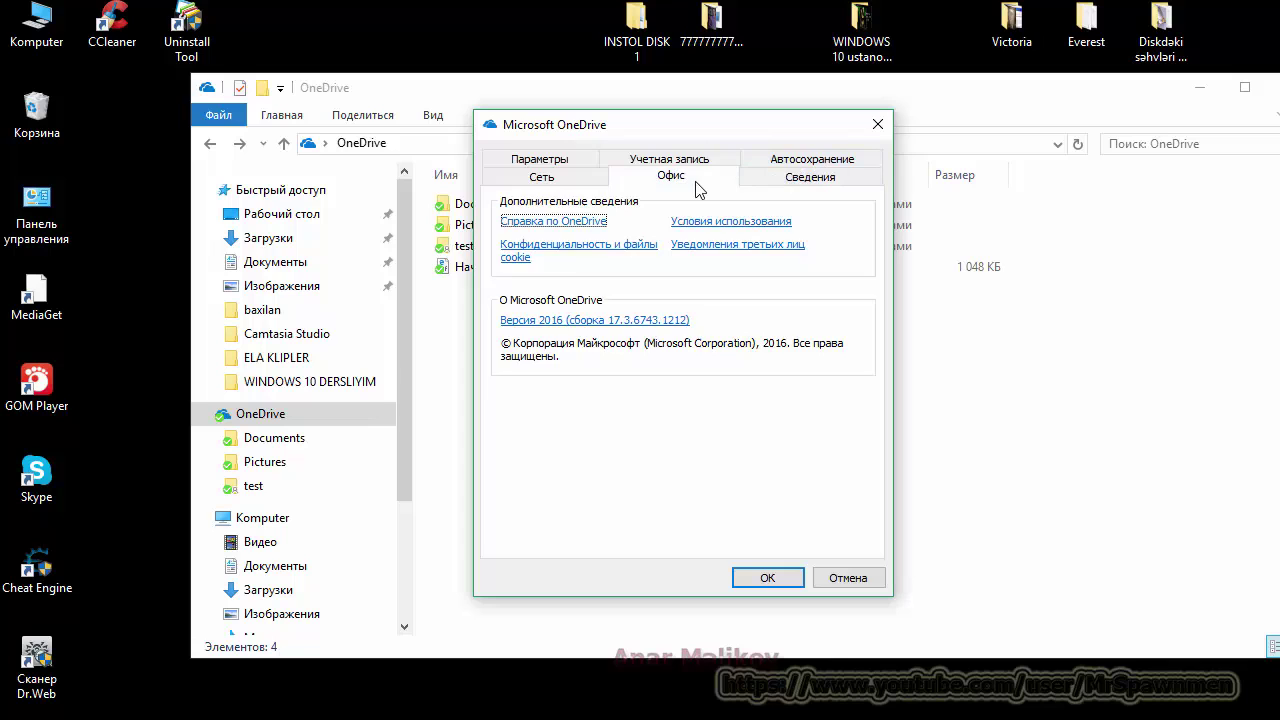
left_click(541, 186)
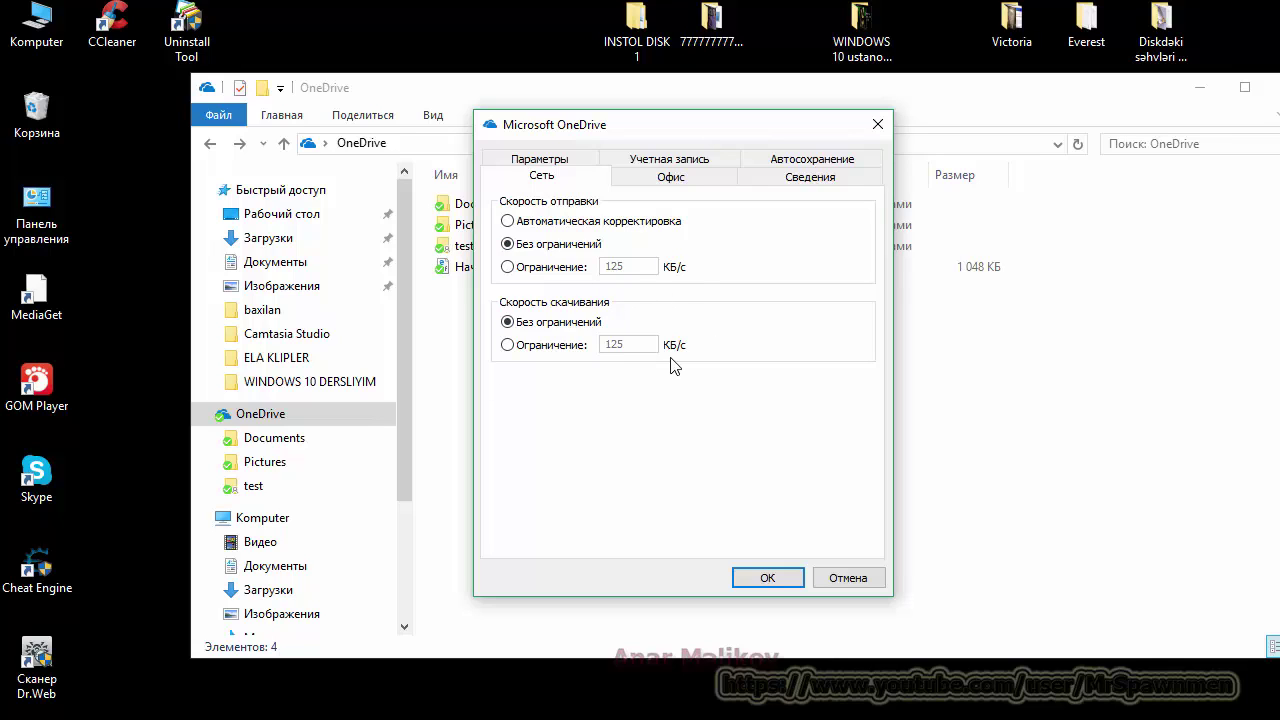
Step: Cycle through Settings, Account, Autosave, About and Office, ending on Network's no-limit speeds
left_click(565, 161)
left_click(657, 177)
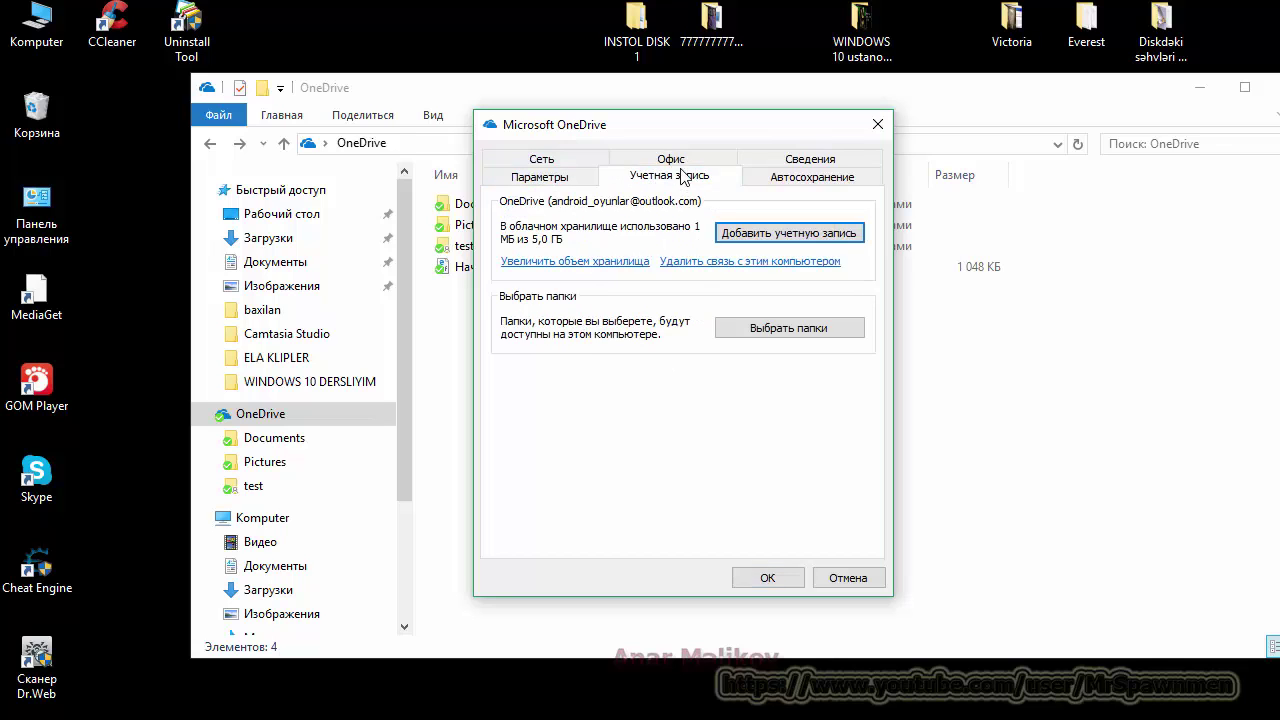
left_click(810, 180)
left_click(790, 158)
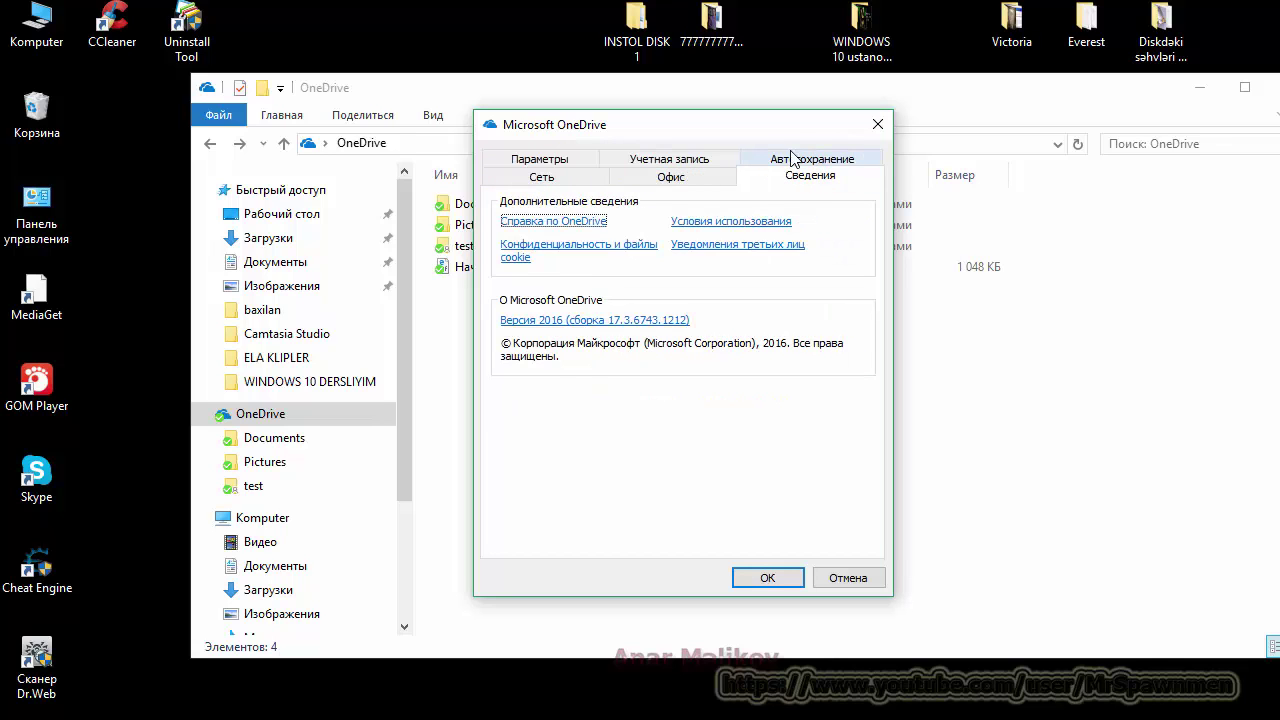
left_click(645, 177)
left_click(567, 182)
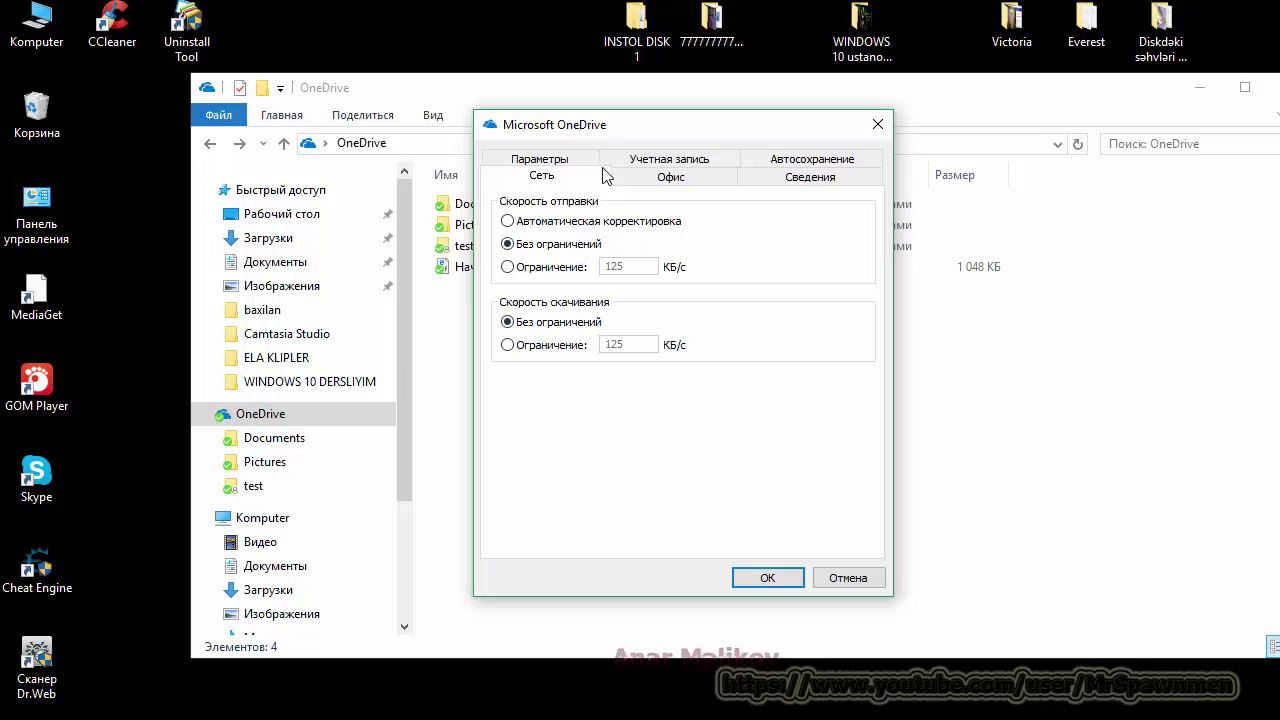
Step: On the Параметры tab, uncheck 'Автоматически запускать OneDrive при входе в Windows' and confirm with OK
left_click(553, 163)
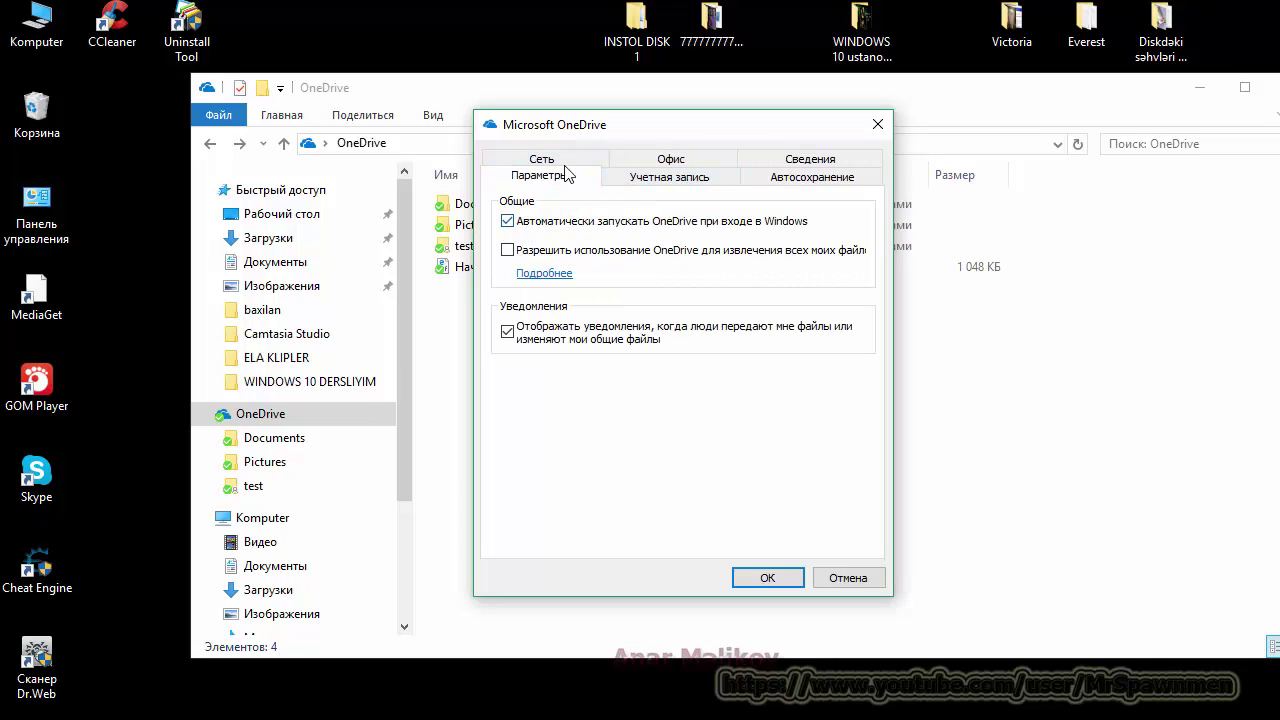
left_click(508, 222)
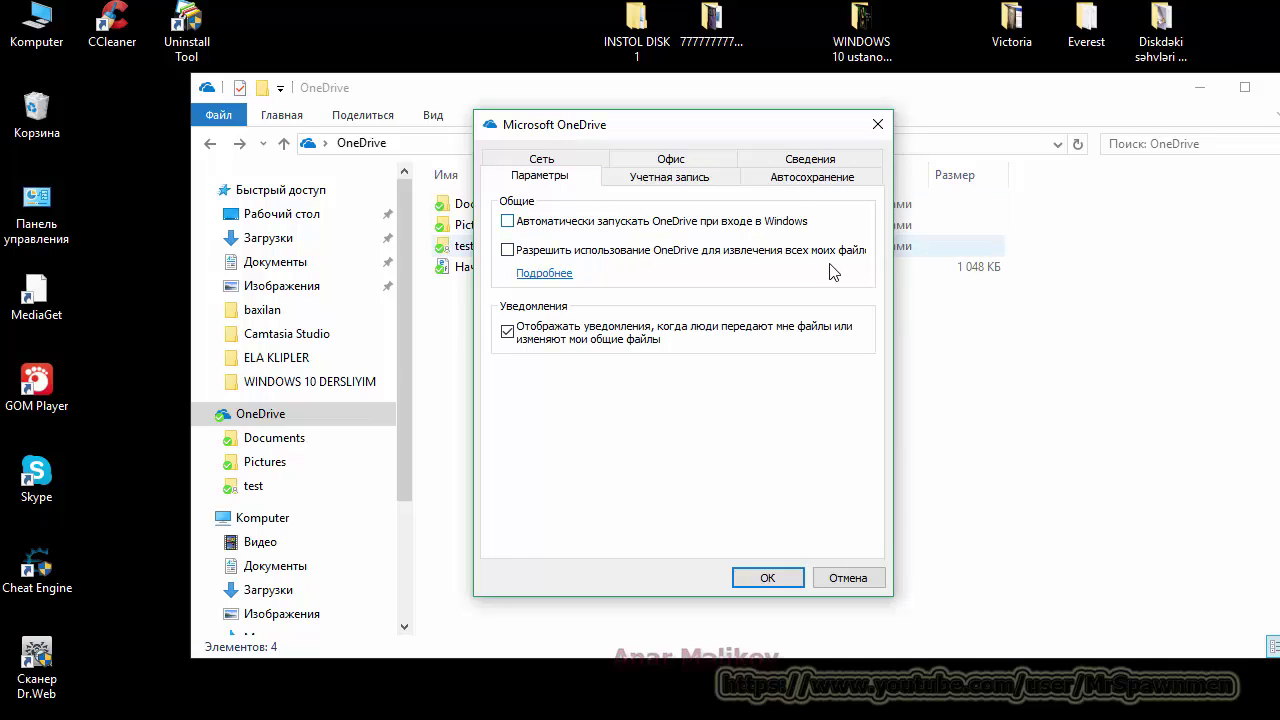
left_click(767, 578)
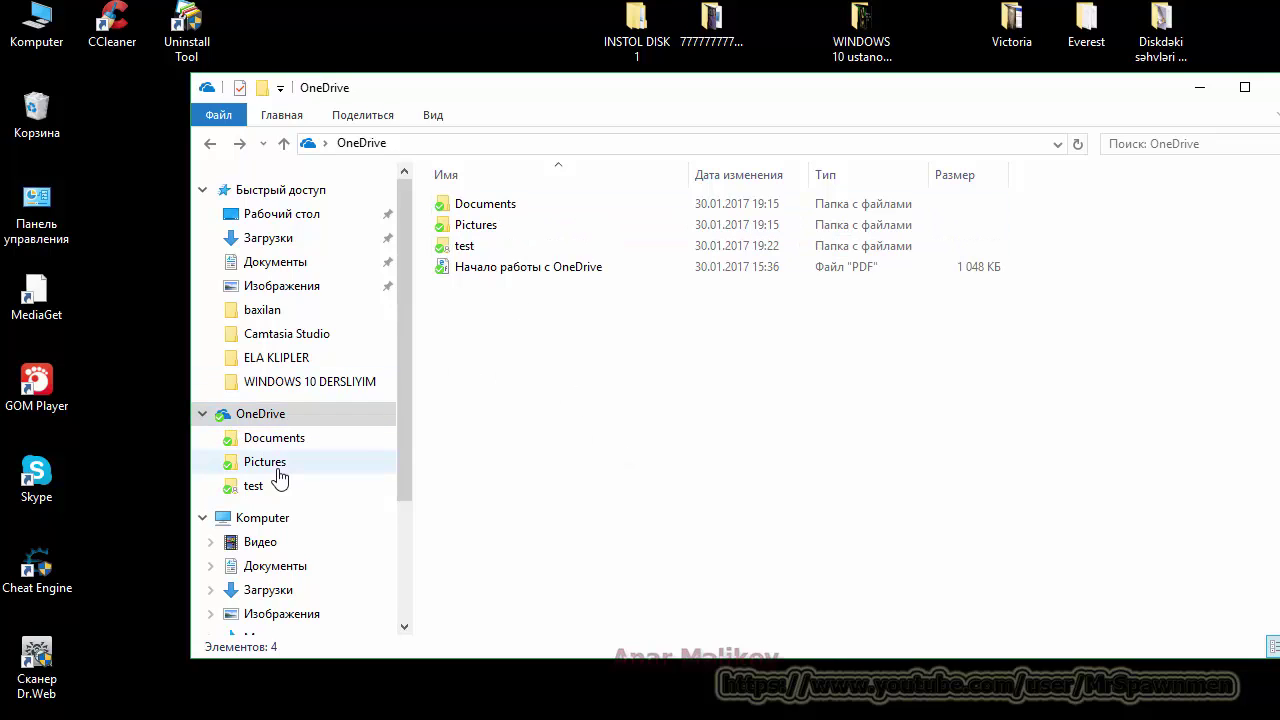
Step: Open Параметры from the OneDrive tray icon's menu to show the Account tab
scroll(307, 452, "down", 3)
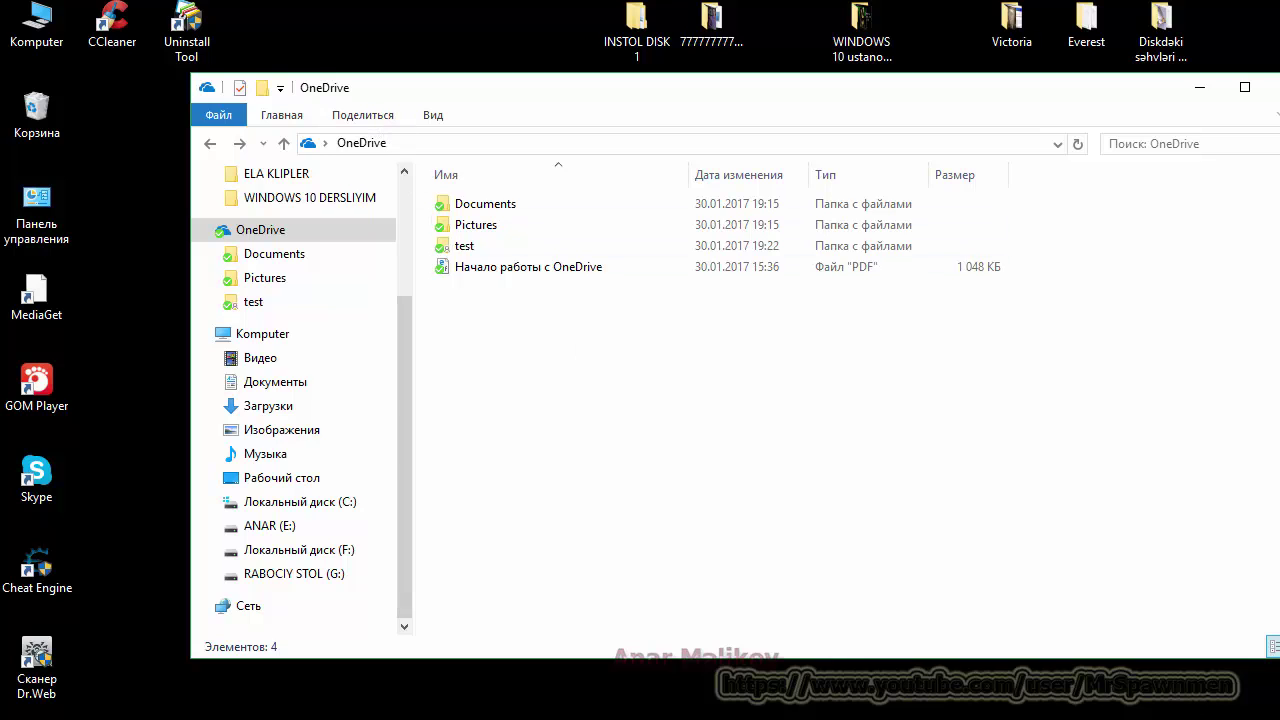
left_click(1124, 714)
right_click(1167, 622)
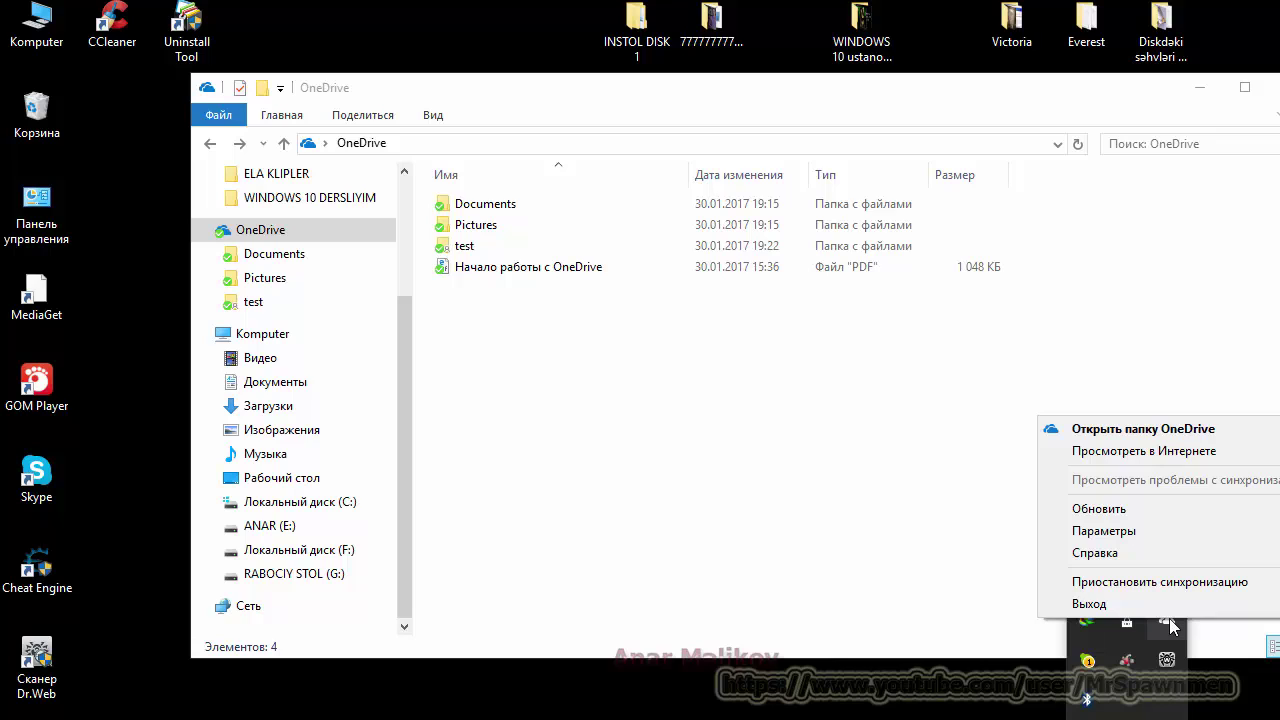
mouse_move(1140, 591)
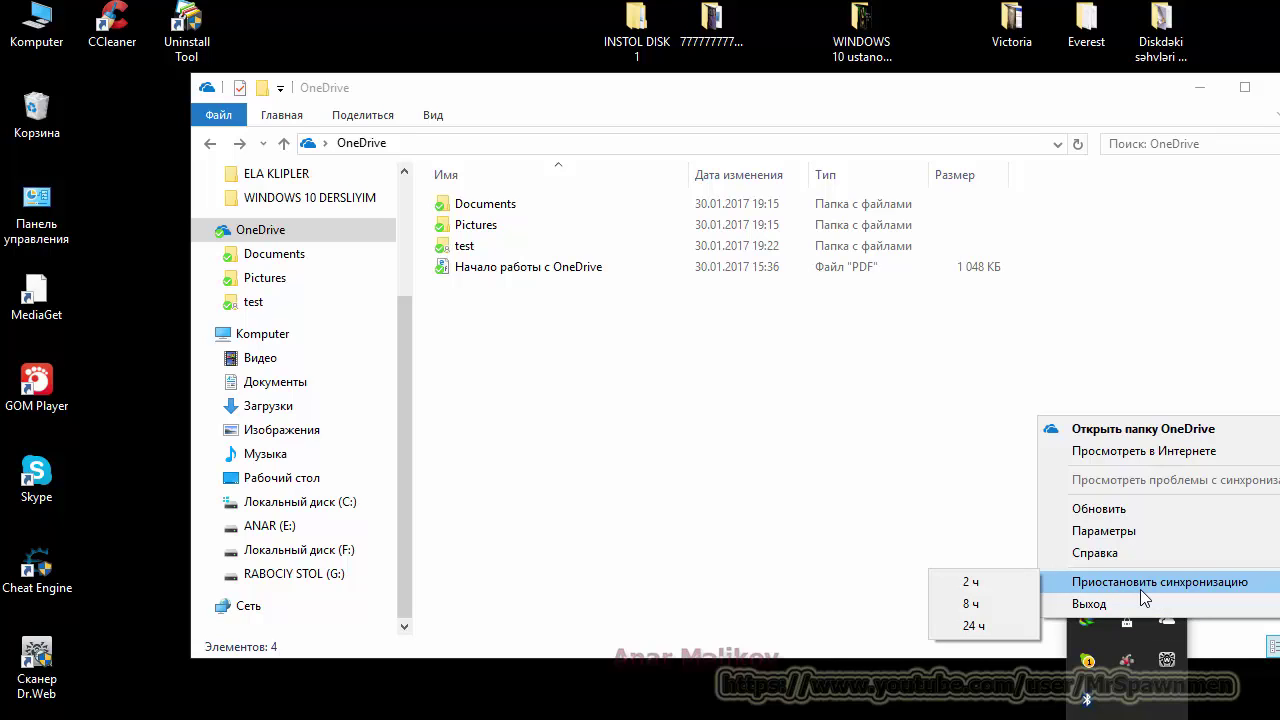
left_click(1153, 540)
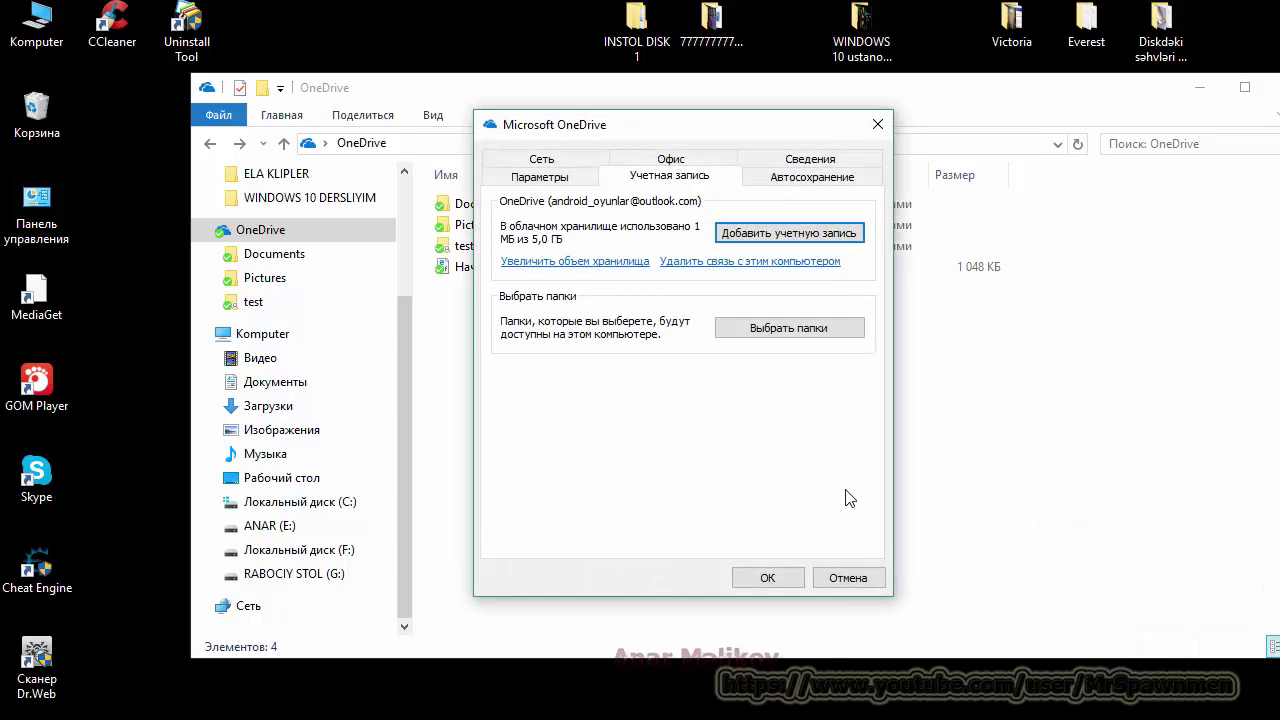
left_click(810, 333)
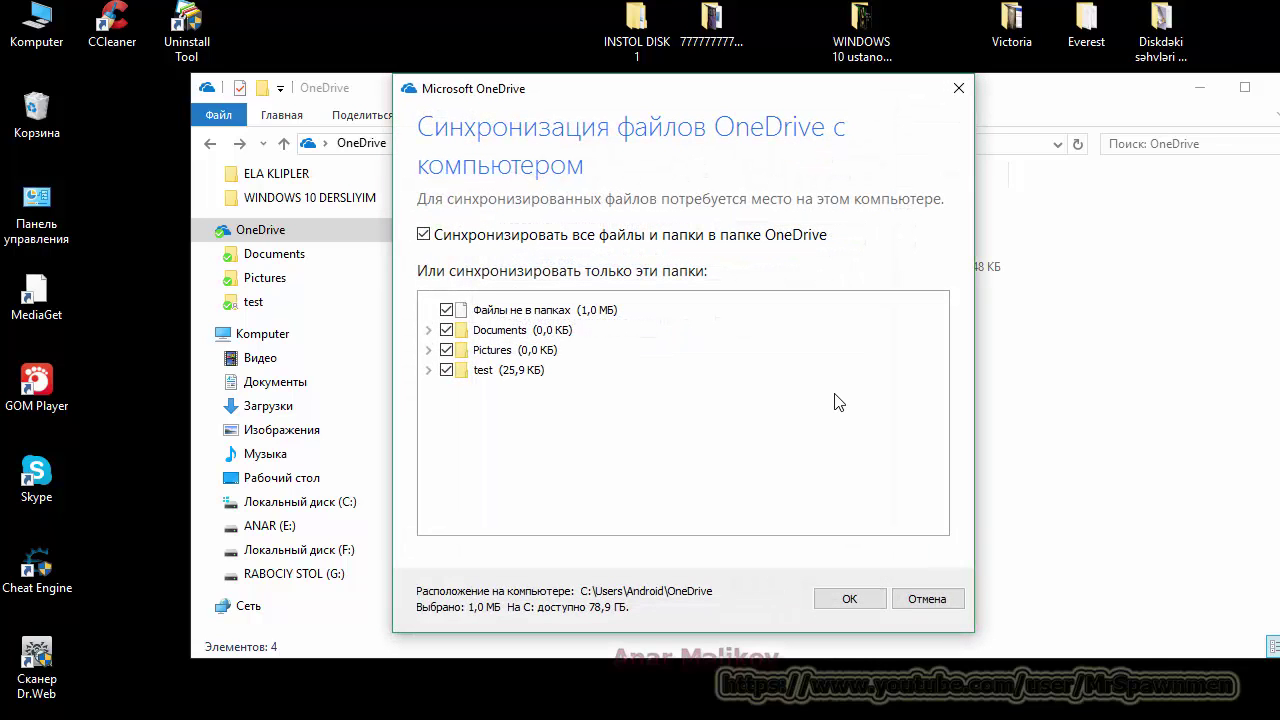
left_click(424, 235)
left_click(805, 407)
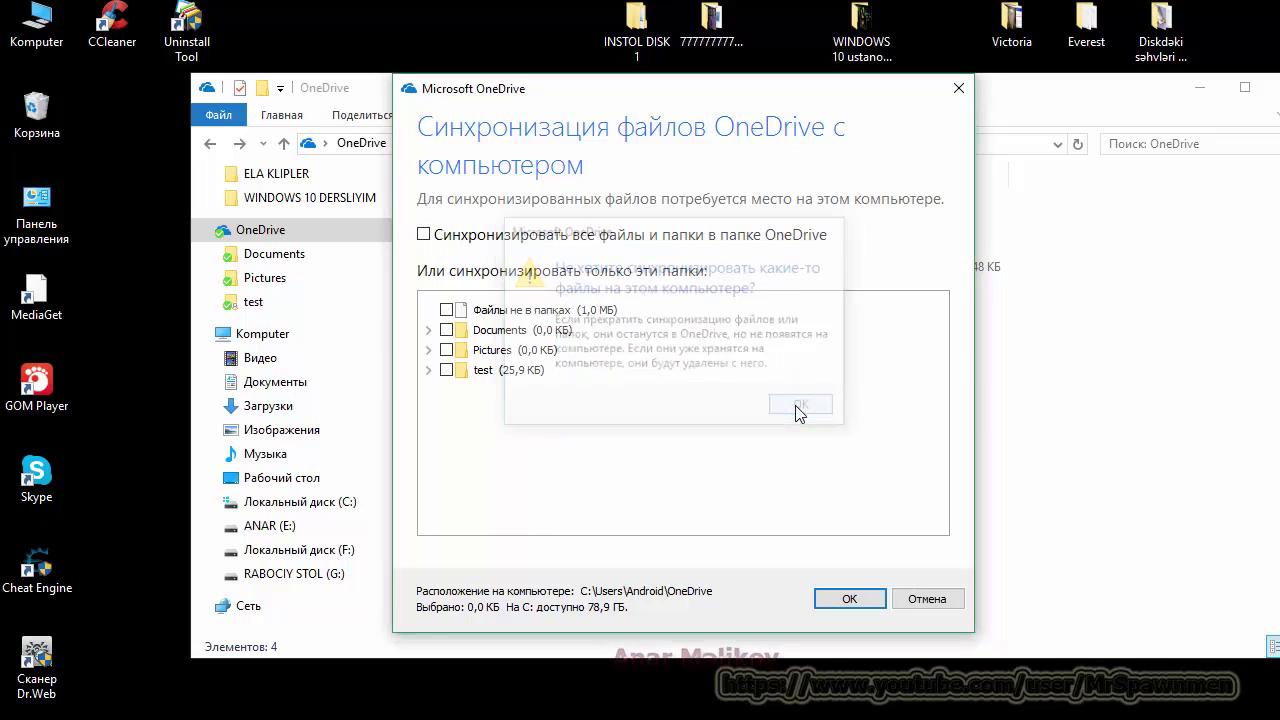
left_click(424, 235)
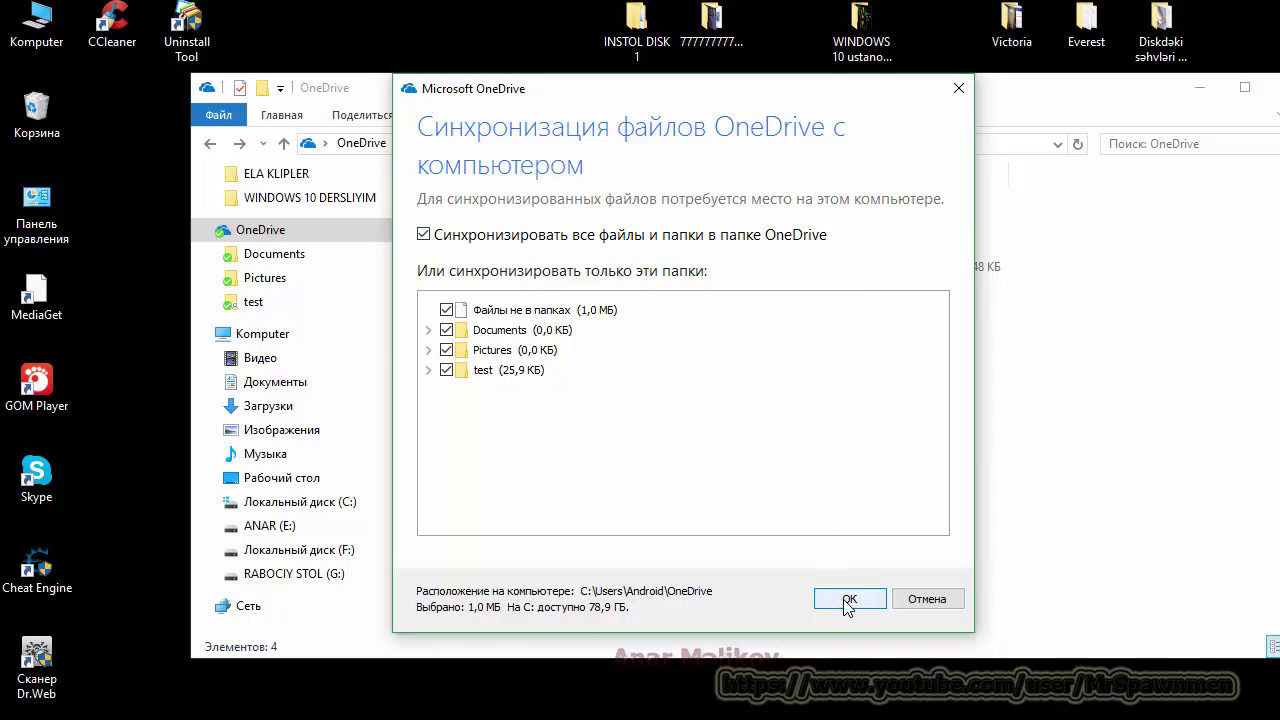
left_click(847, 600)
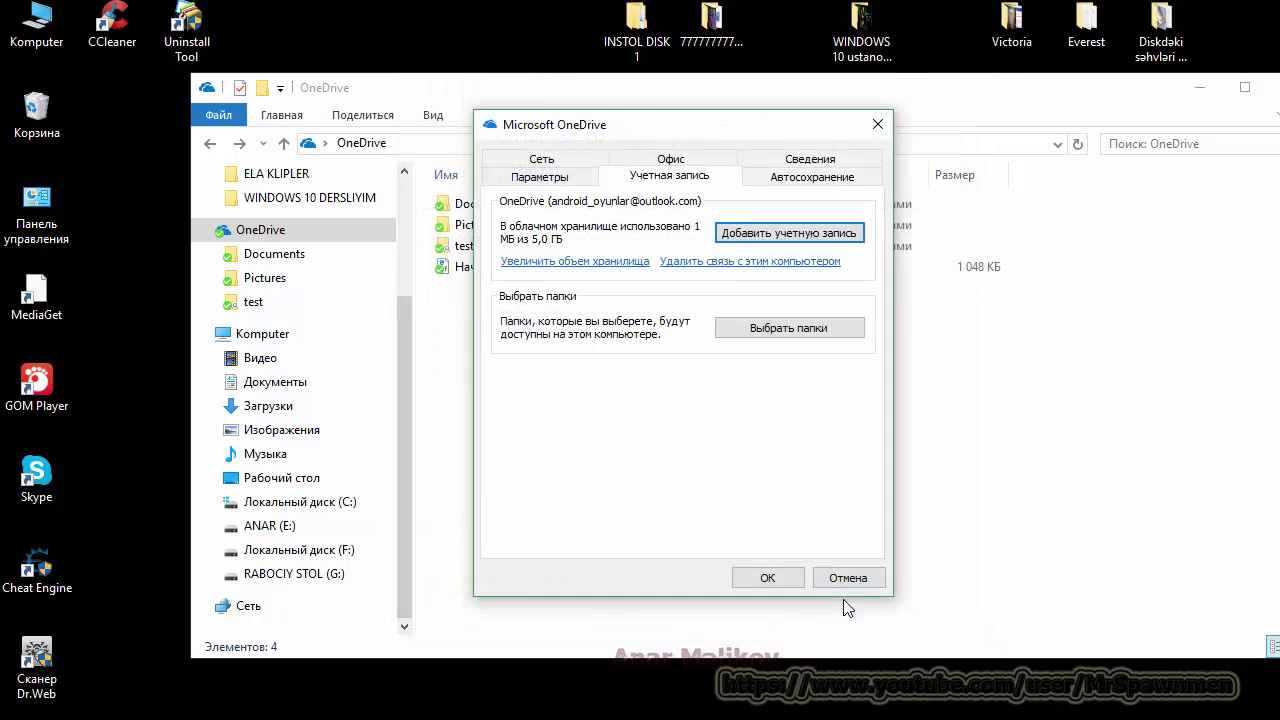
Step: Browse the Автосохранение, Учетная запись, Параметры, Сеть, Офис and Сведения tabs, then close the dialog
left_click(800, 182)
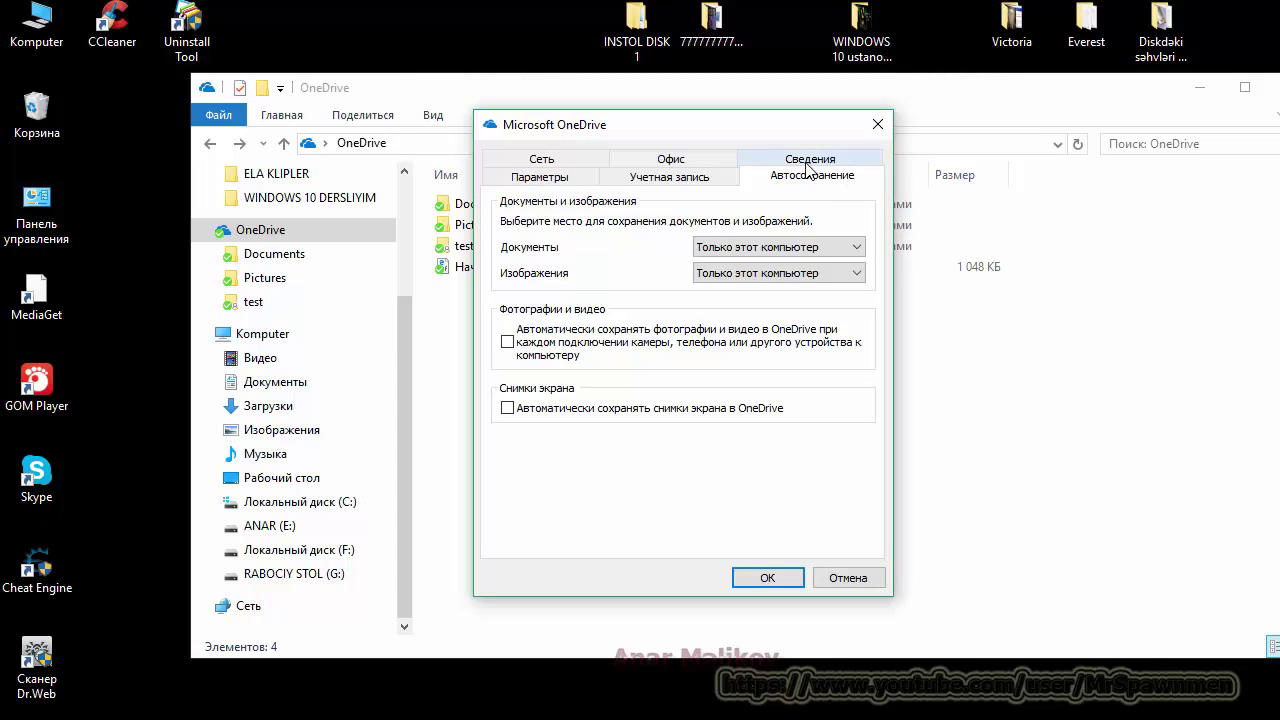
left_click(677, 179)
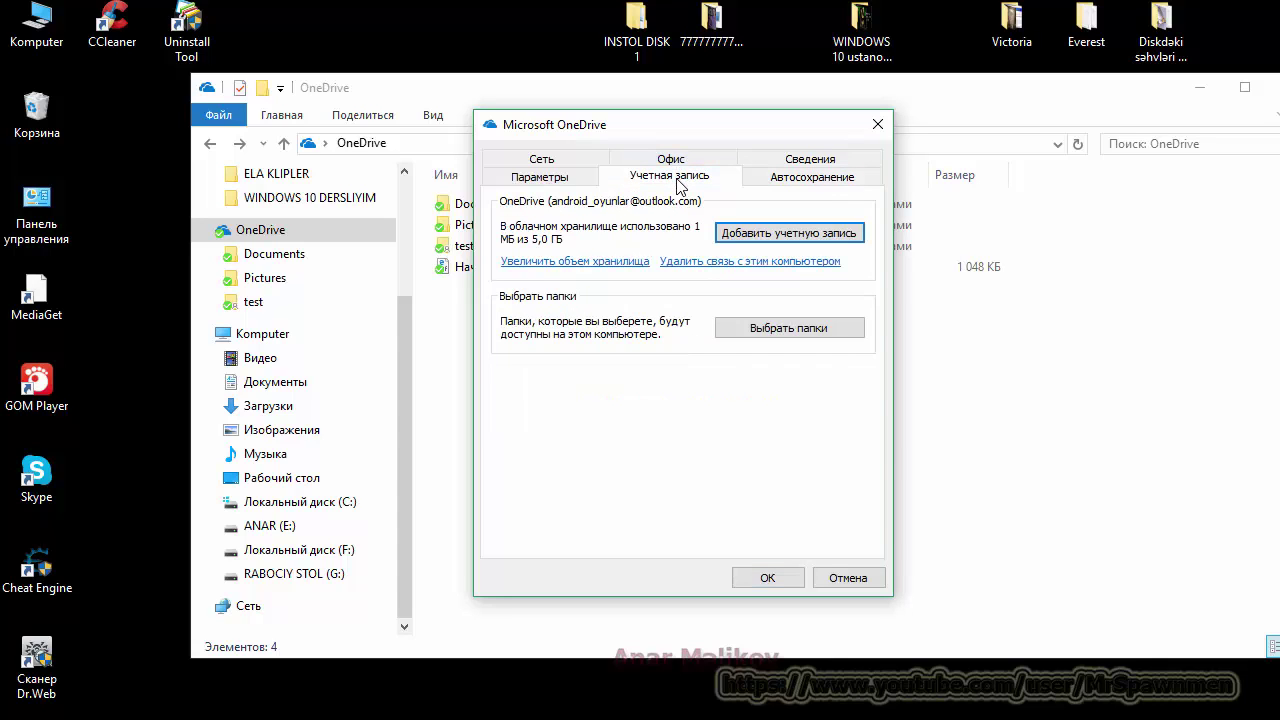
left_click(566, 182)
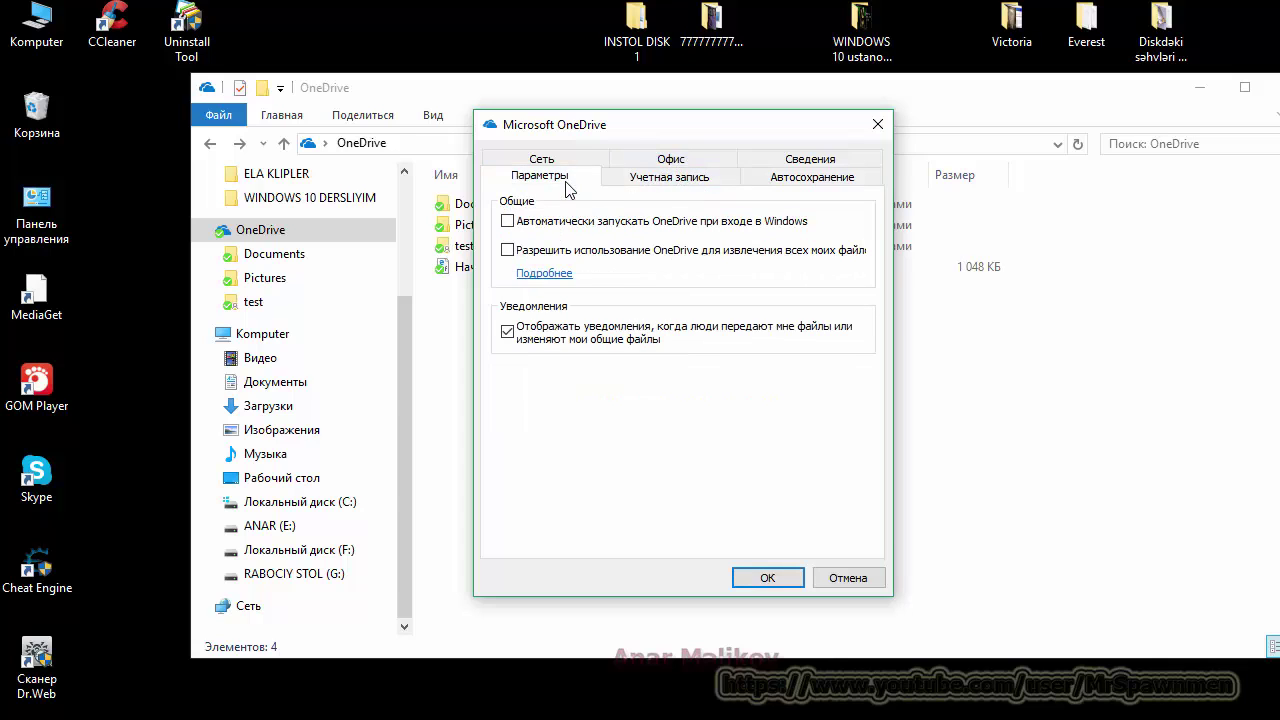
left_click(575, 161)
left_click(701, 181)
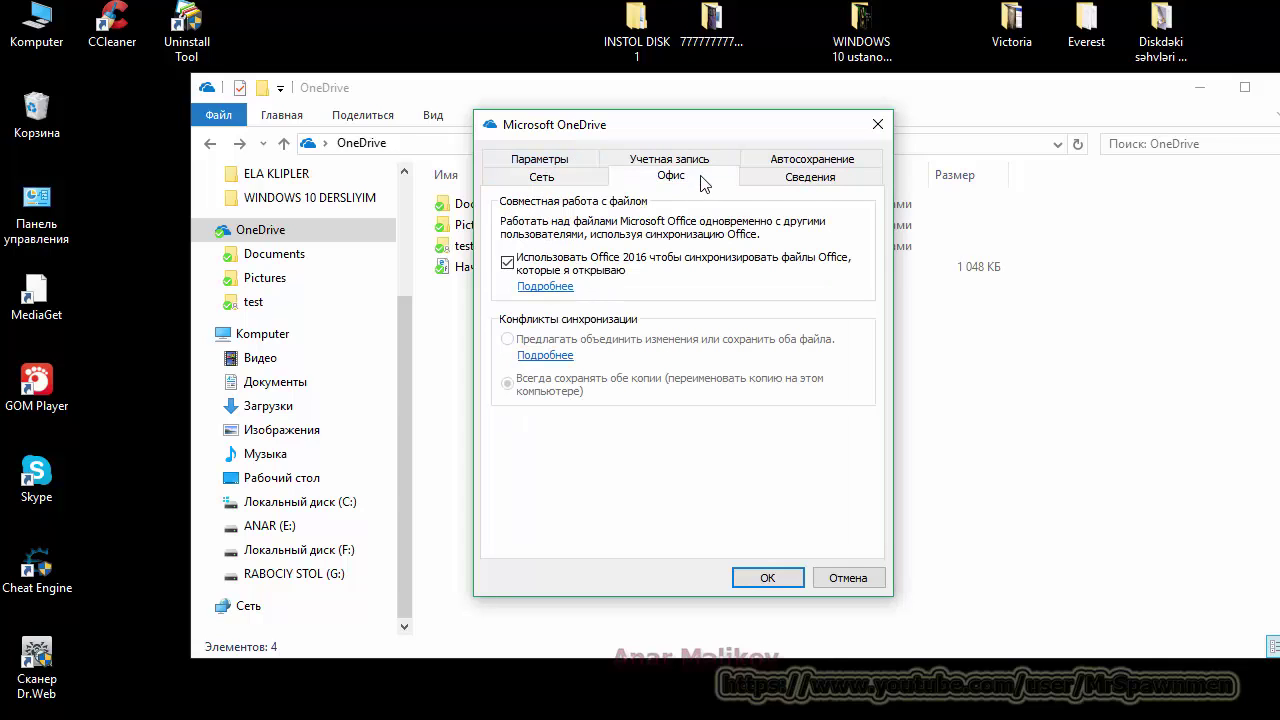
left_click(810, 180)
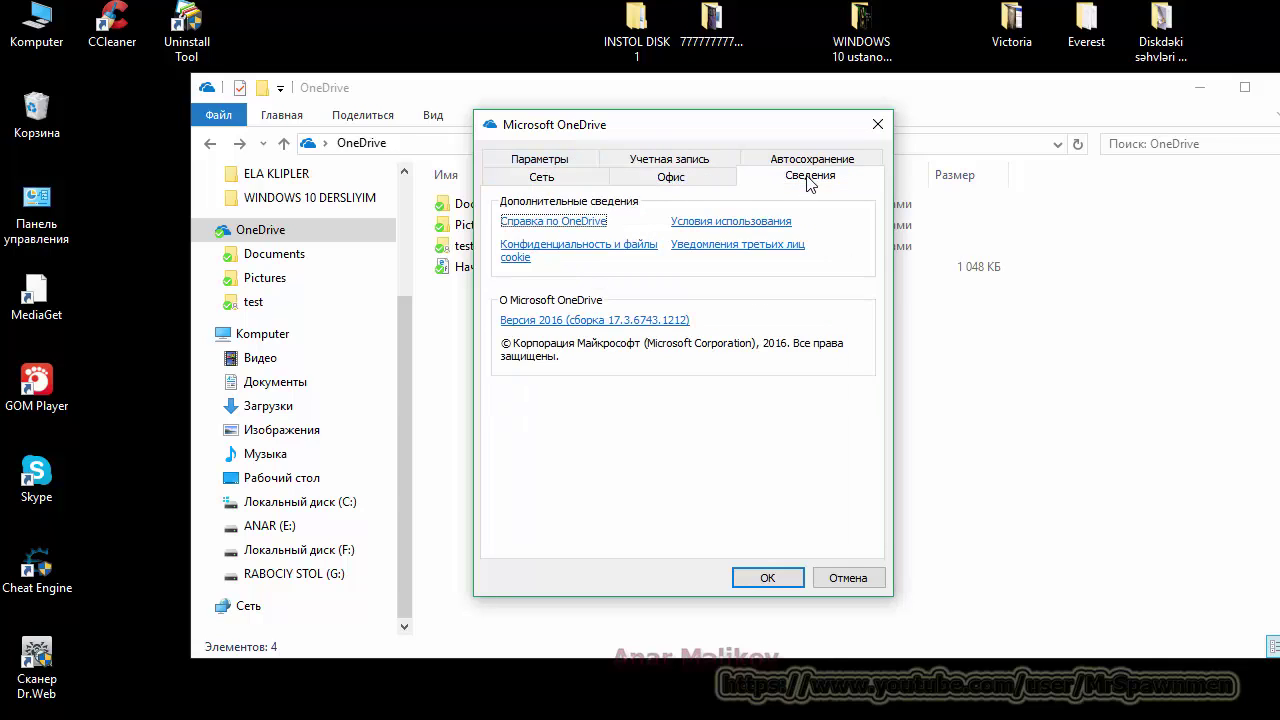
left_click(877, 123)
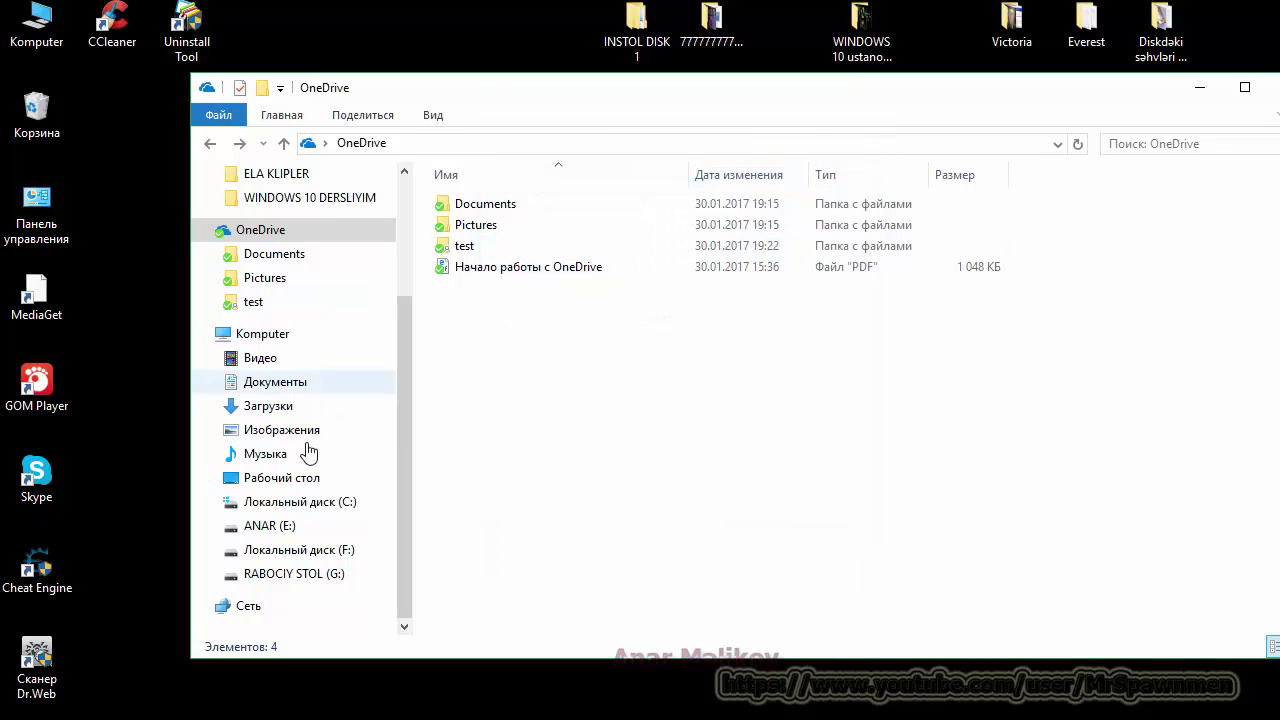
left_click(262, 525)
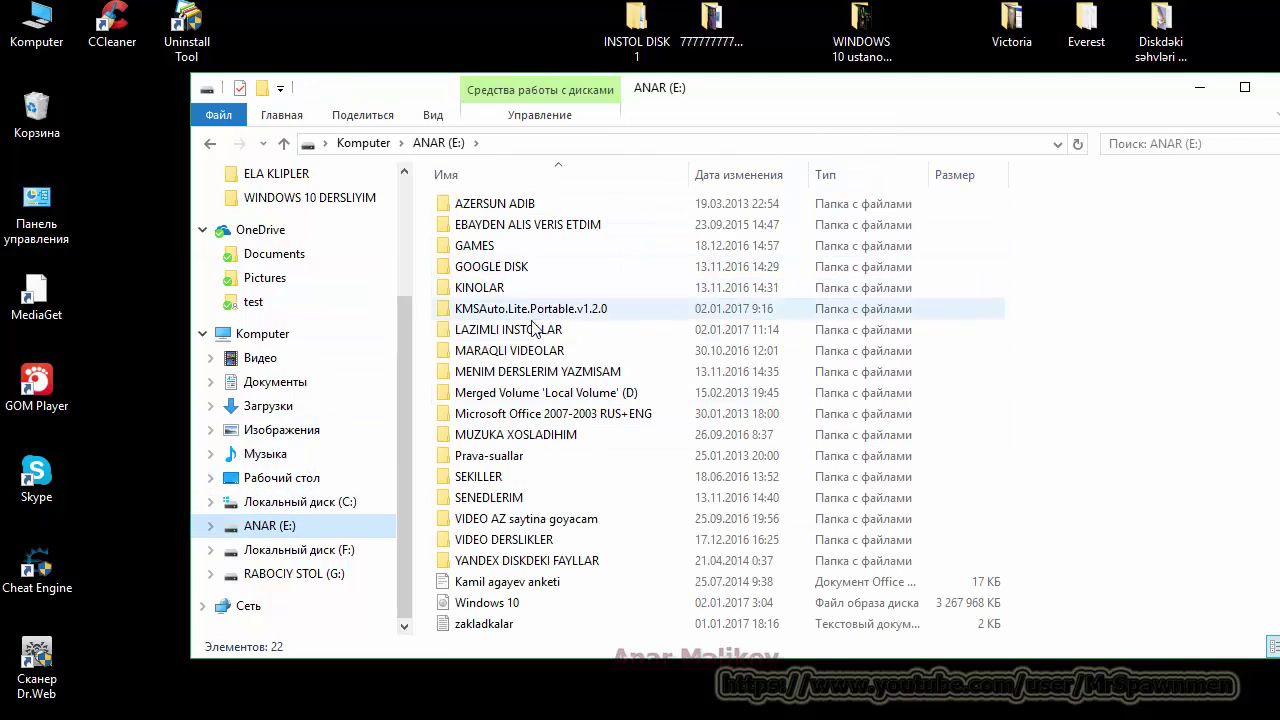
left_click(535, 333)
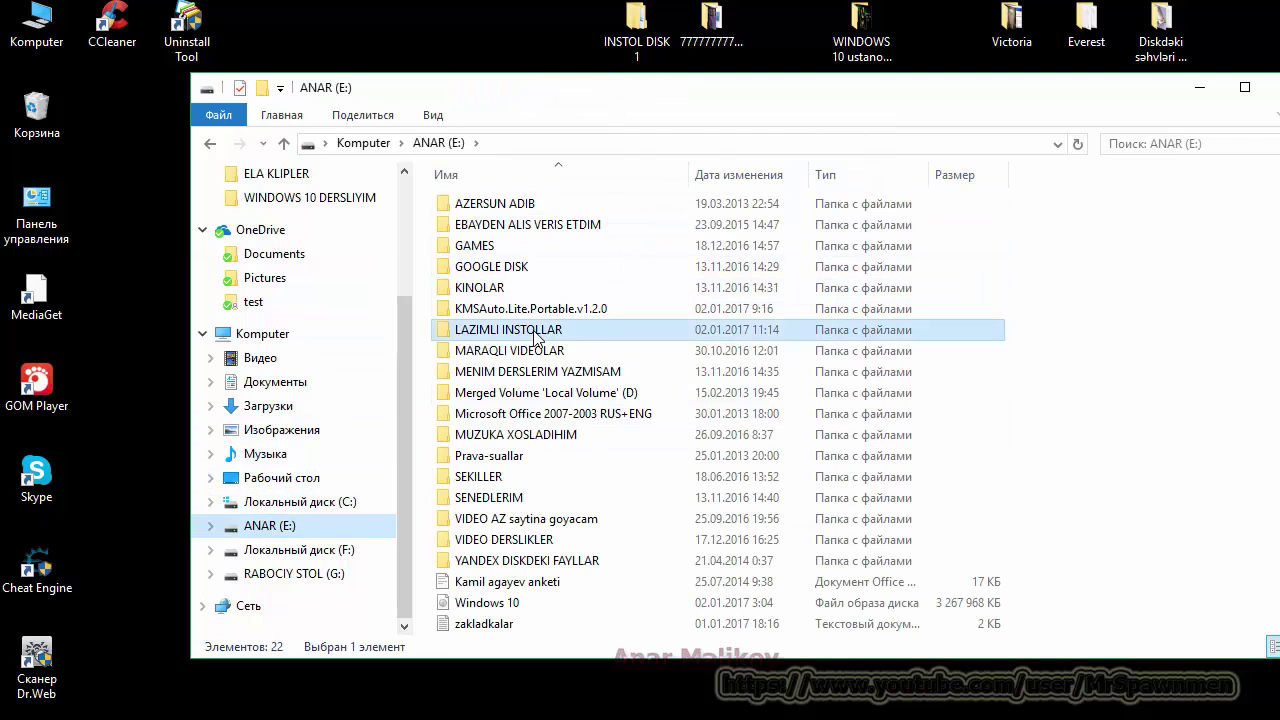
right_click(609, 337)
left_click(666, 702)
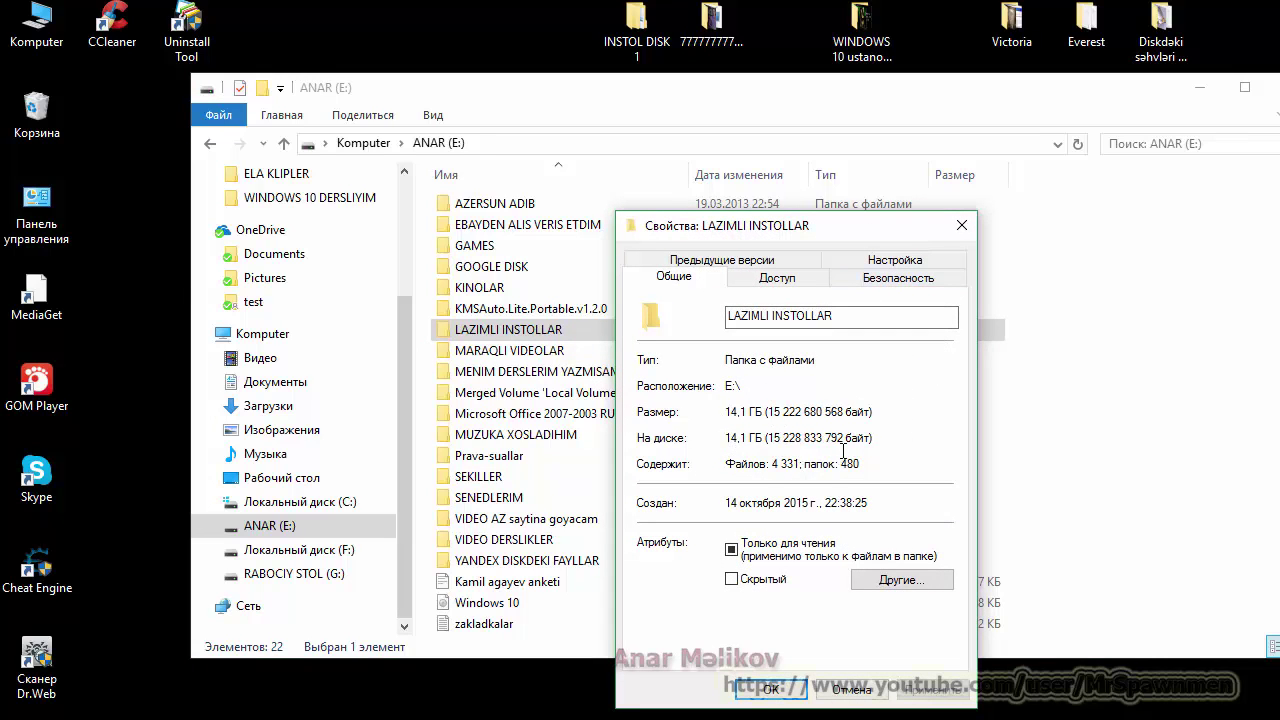
left_click(961, 226)
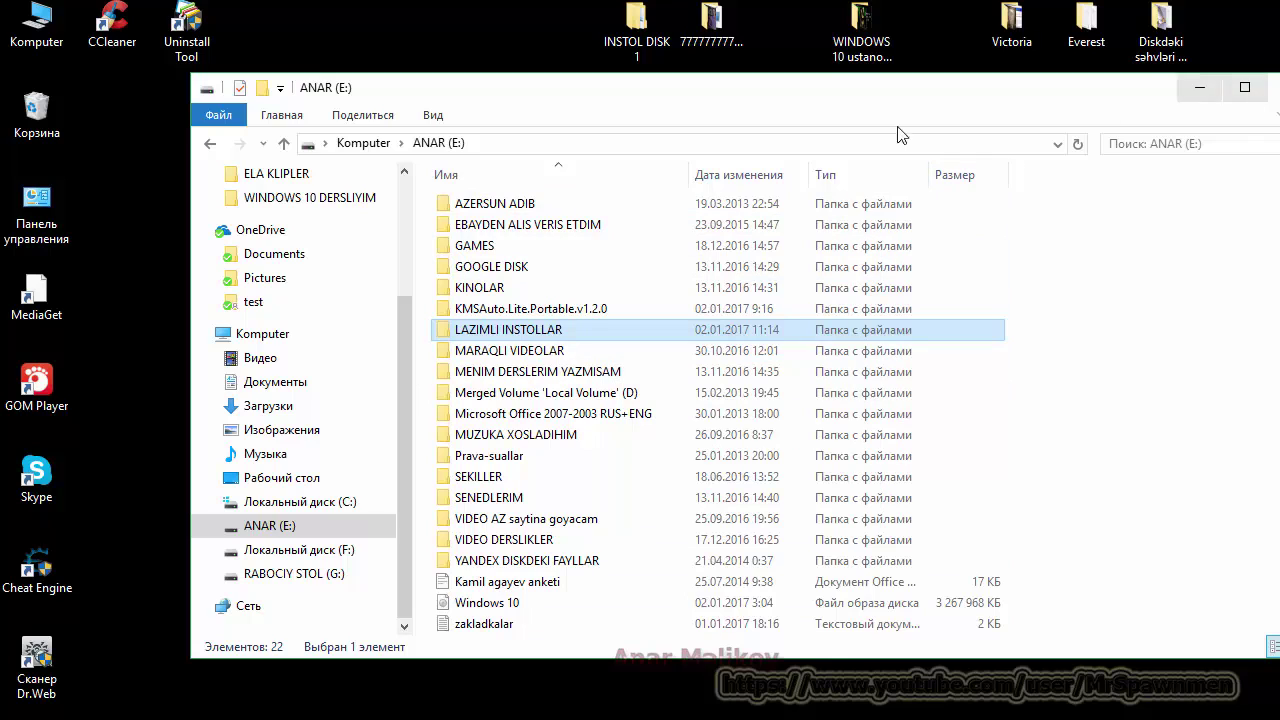
left_click(240, 229)
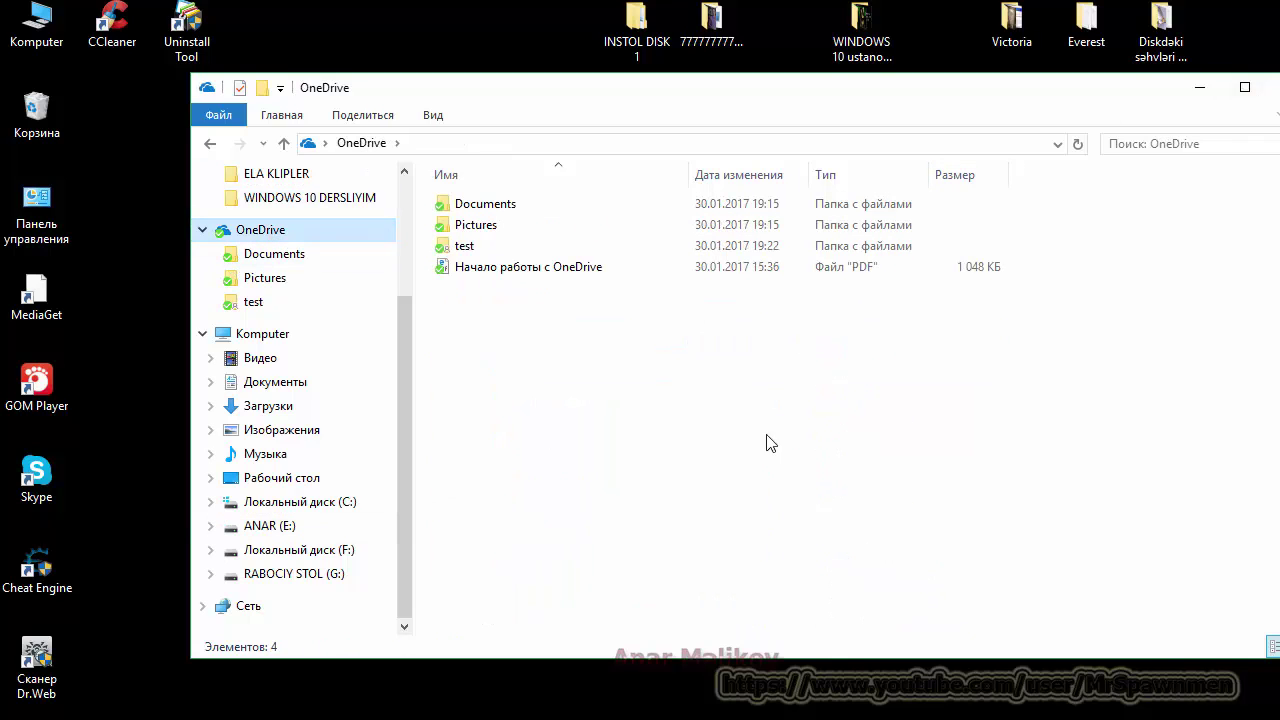
Step: Reopen OneDrive's Параметры from the hidden tray icons, landing on the Account tab
left_click(1124, 712)
right_click(1167, 620)
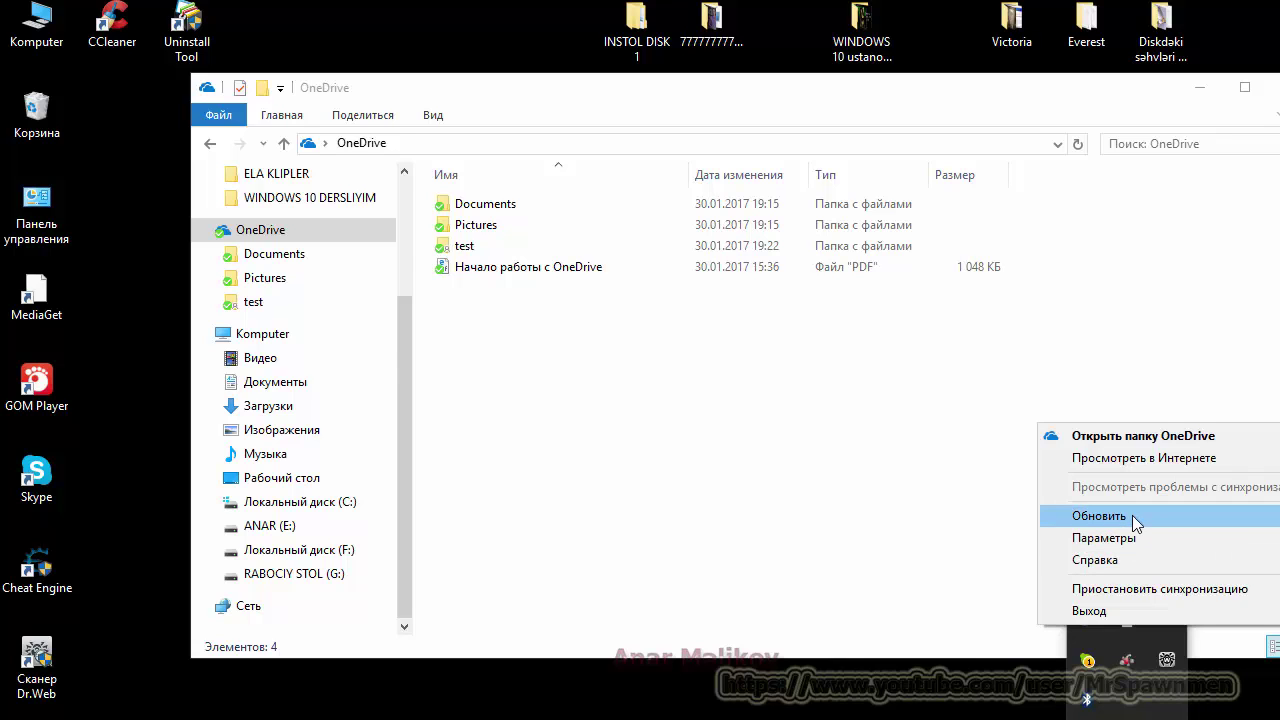
left_click(1133, 540)
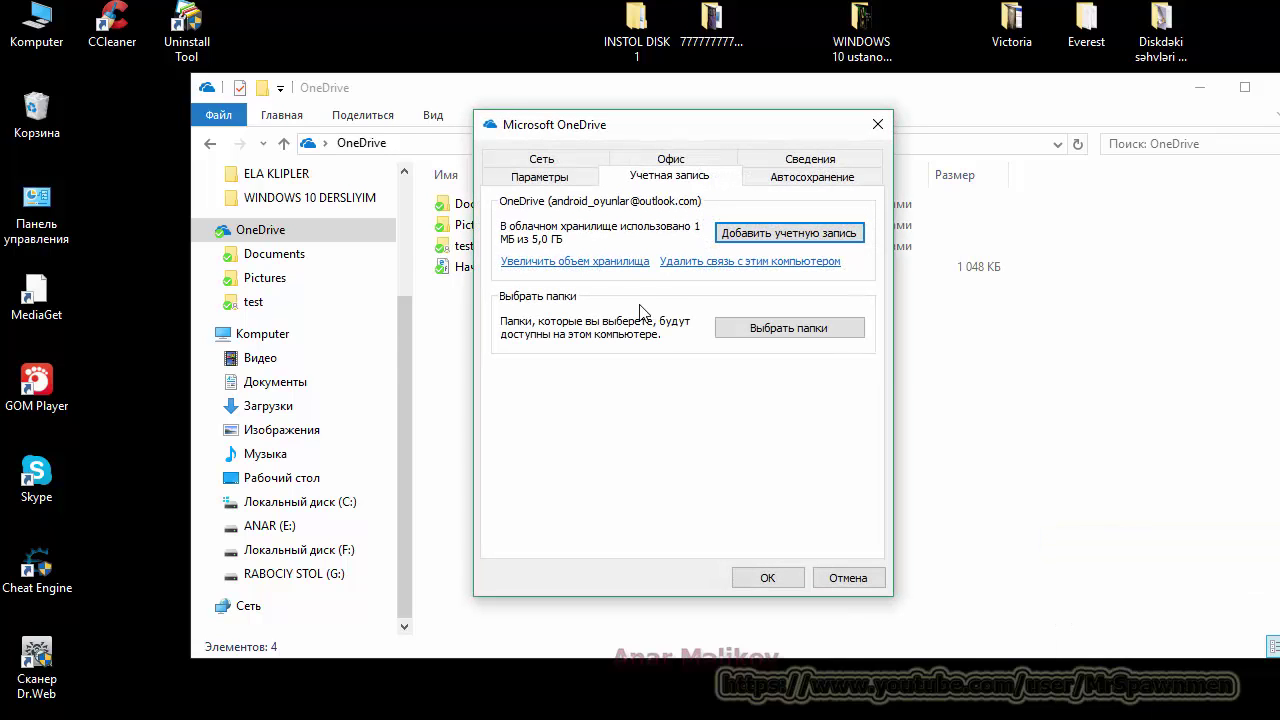
Step: Follow the Увеличить объем хранилища link to the browser and minimize the Store window
left_click(585, 264)
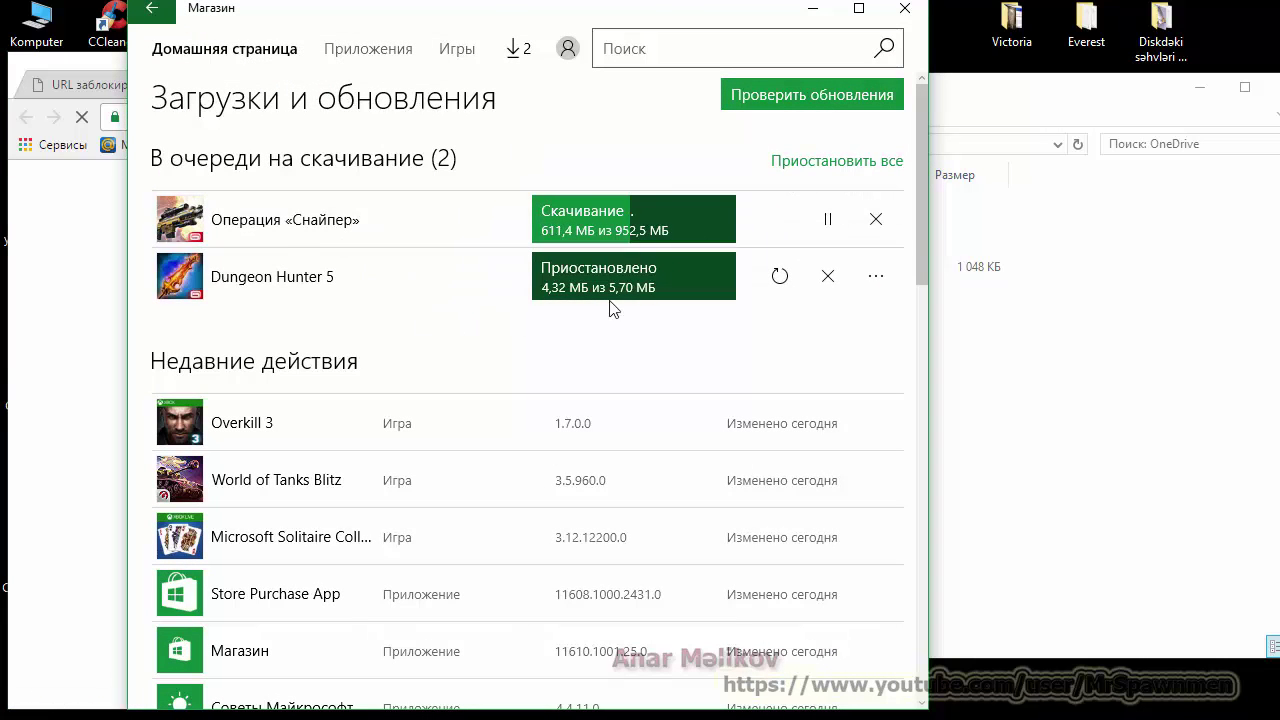
left_click(812, 10)
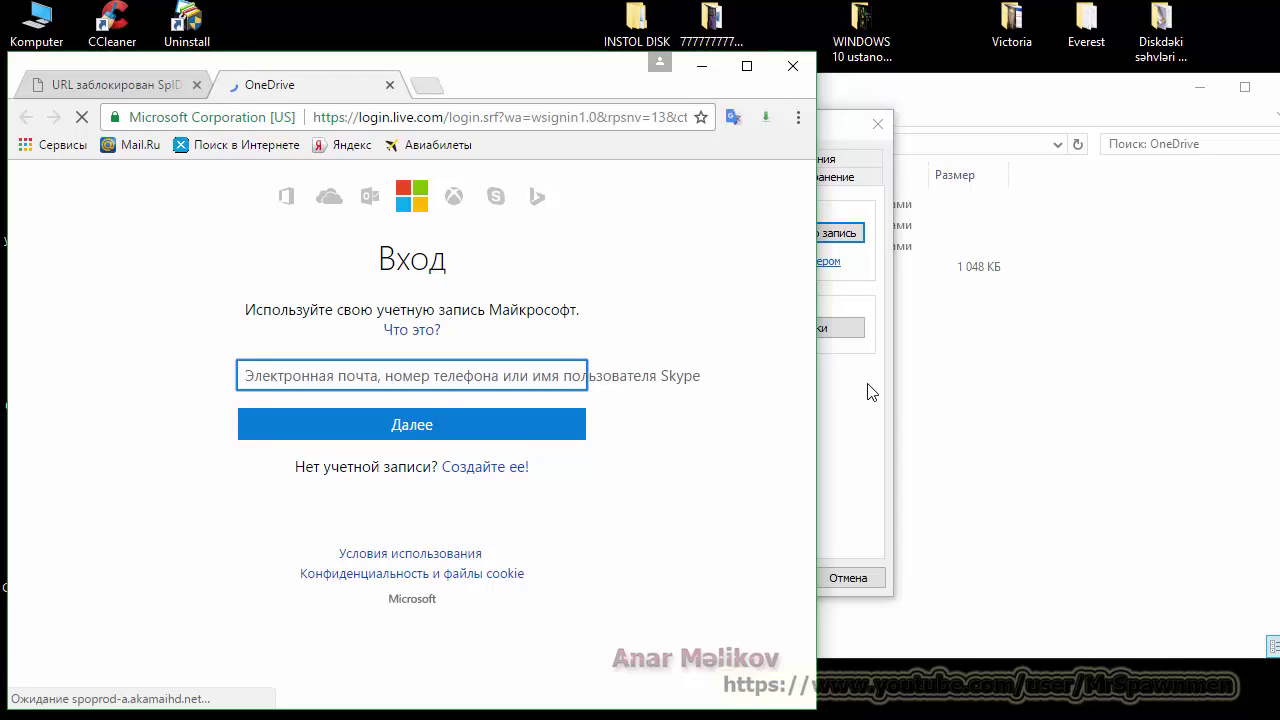
Step: Close the Chrome window showing the OneDrive sign-in page
left_click(792, 70)
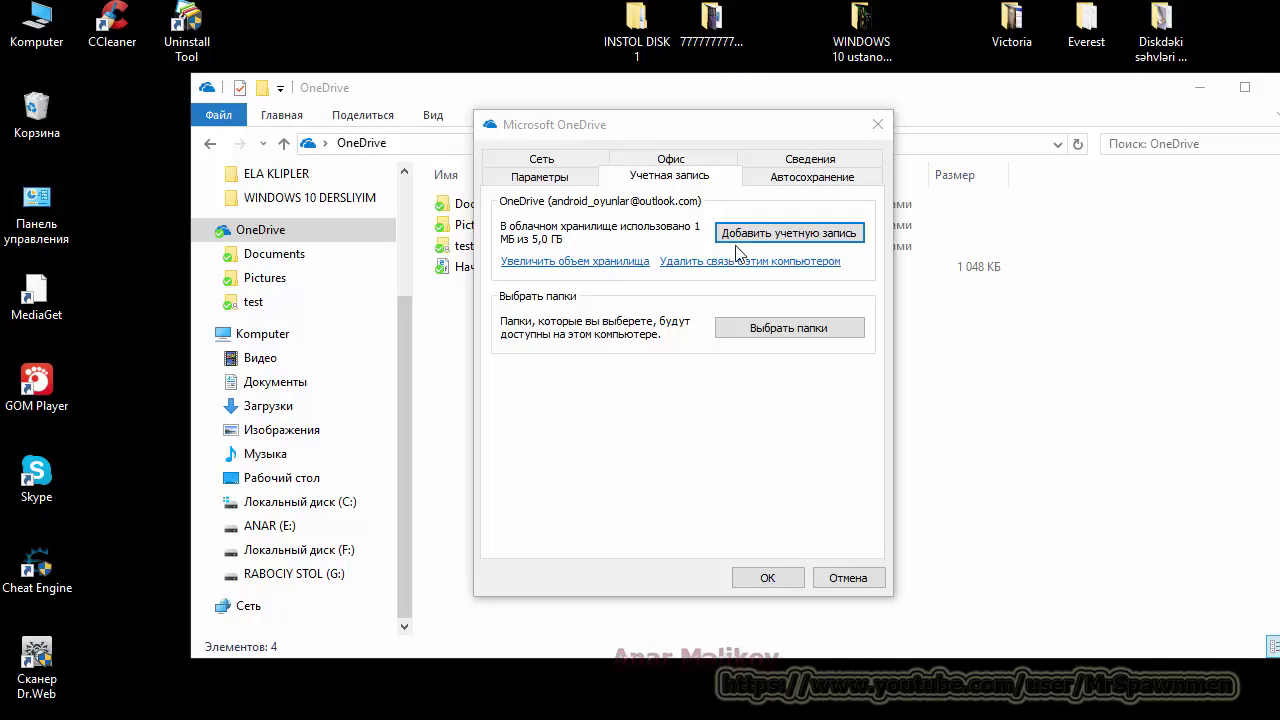
Step: Close the Microsoft OneDrive settings and scroll the navigation pane back up
left_click(877, 125)
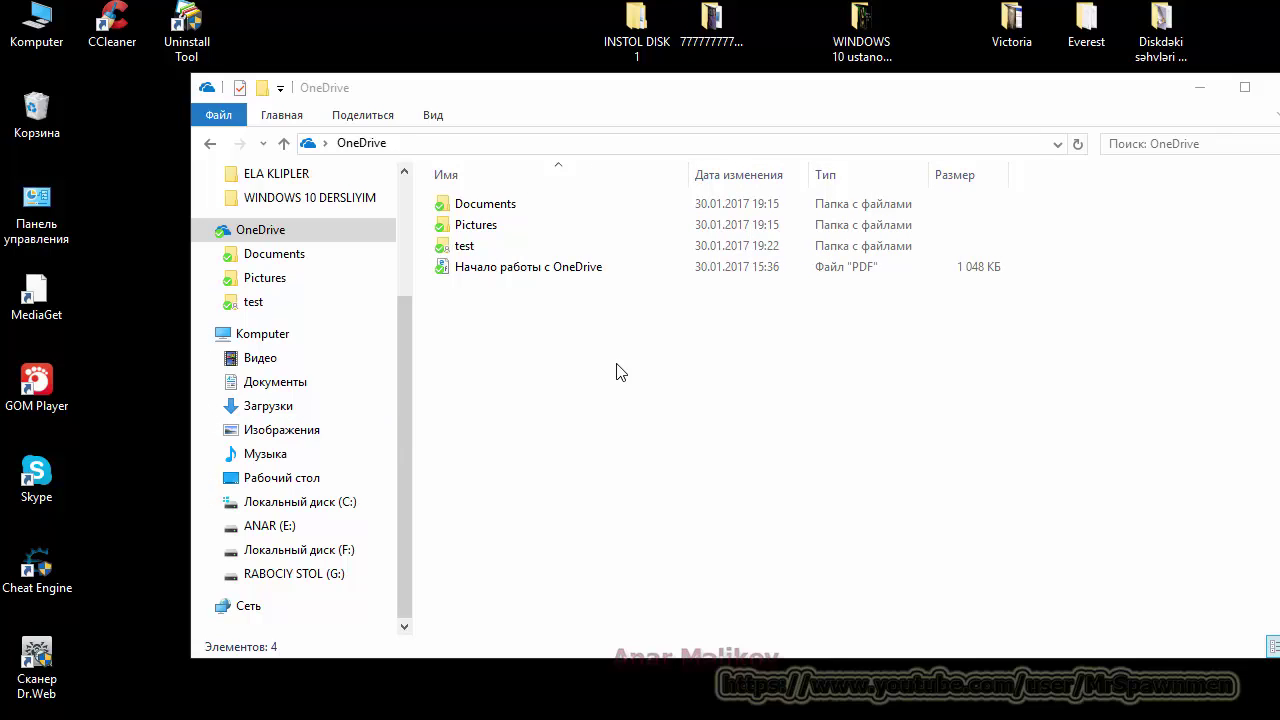
scroll(403, 409, "up", 3)
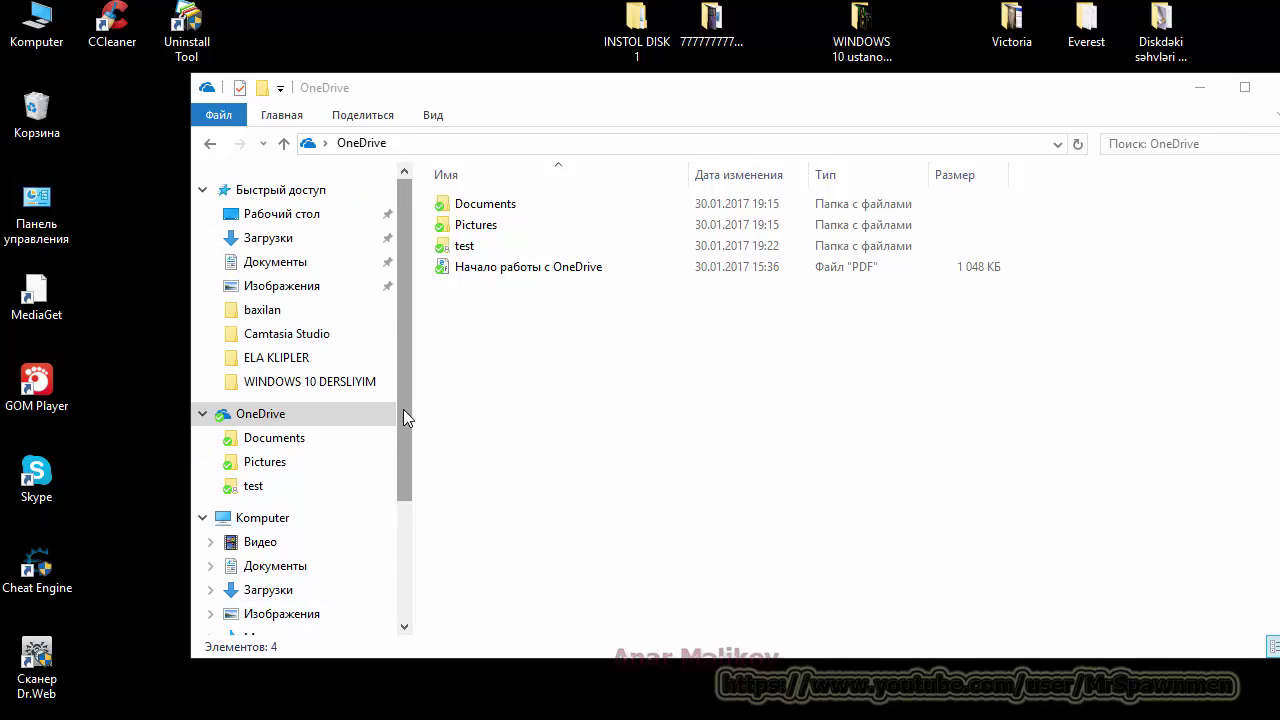